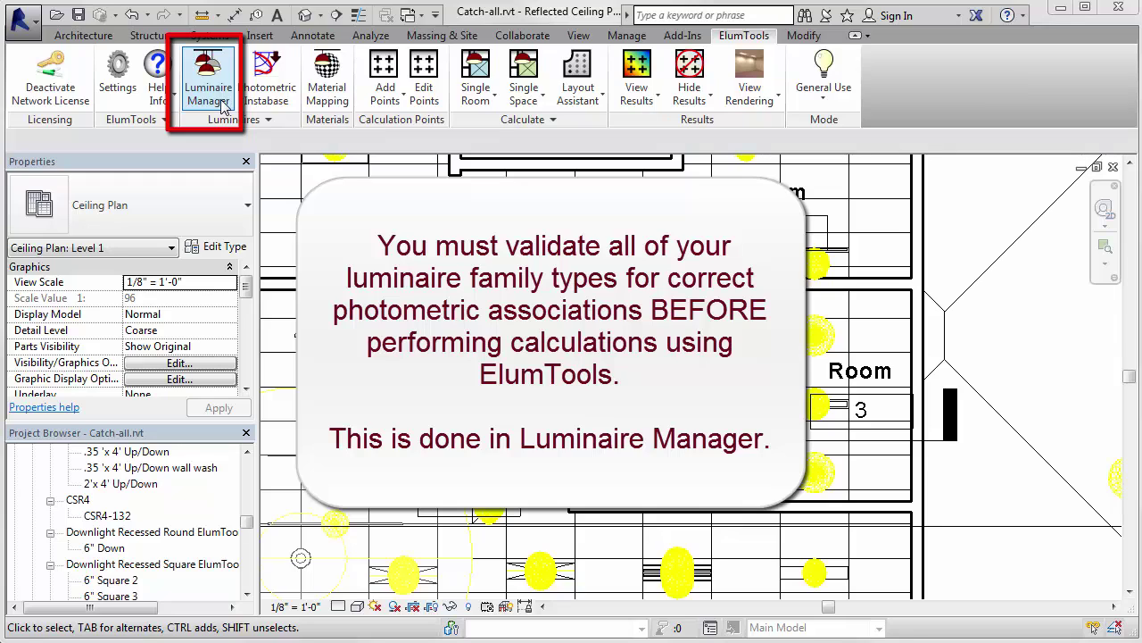
Step: Open the Luminaire Manager with the [Instances] <> '0' filter on, listing only used luminaire types
{"action": "left_click", "coordinate": [208, 90]}
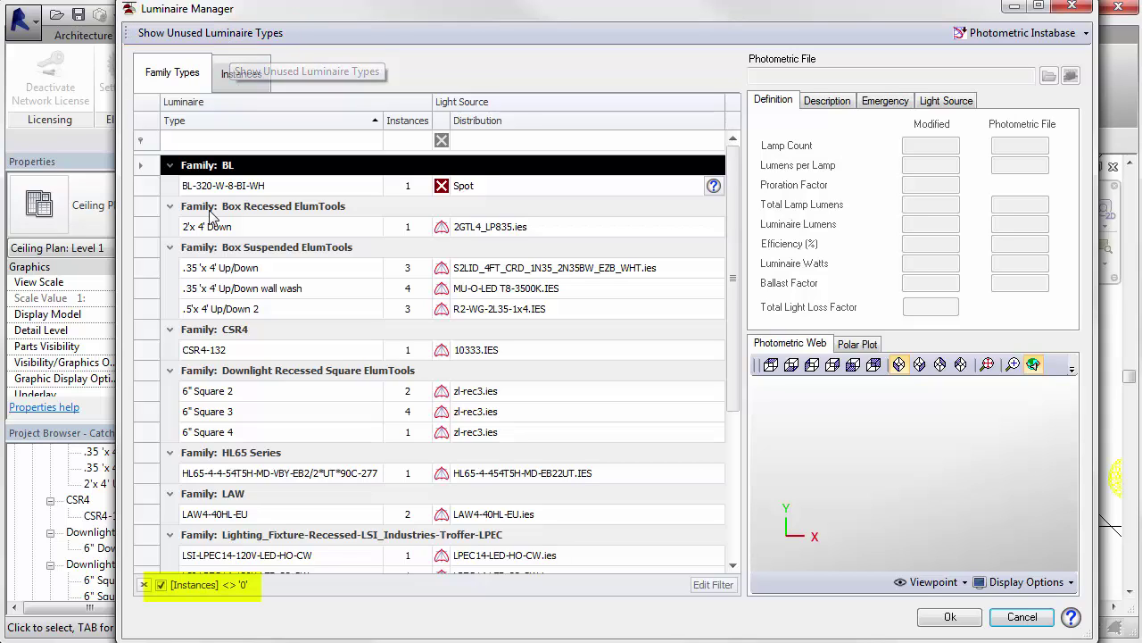
{"action": "left_click", "coordinate": [162, 586]}
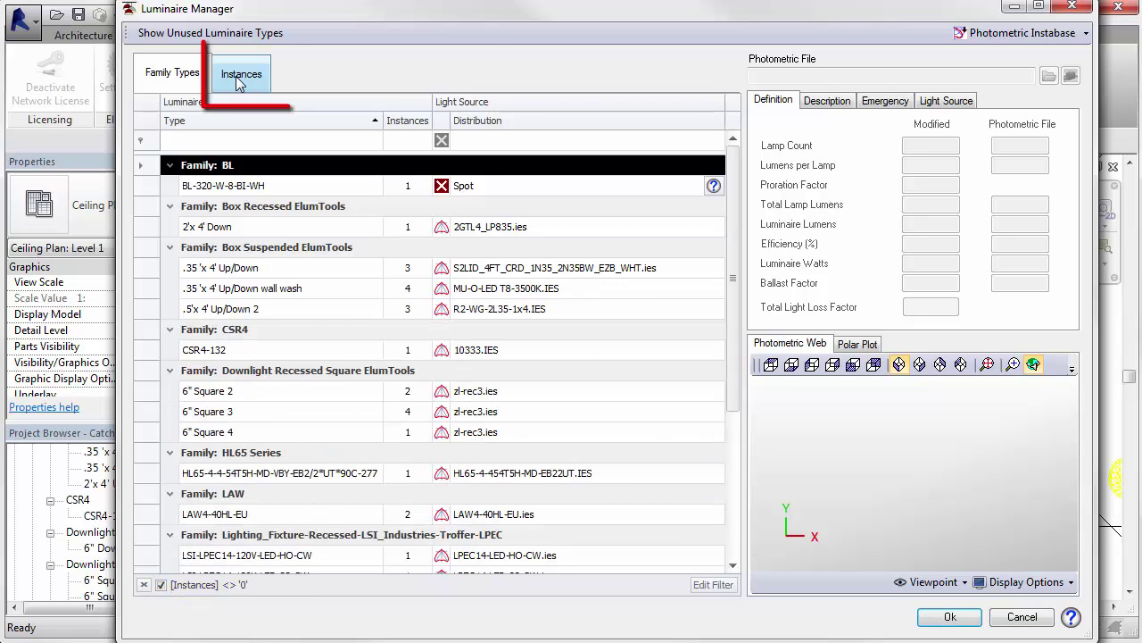
{"action": "left_click", "coordinate": [238, 79]}
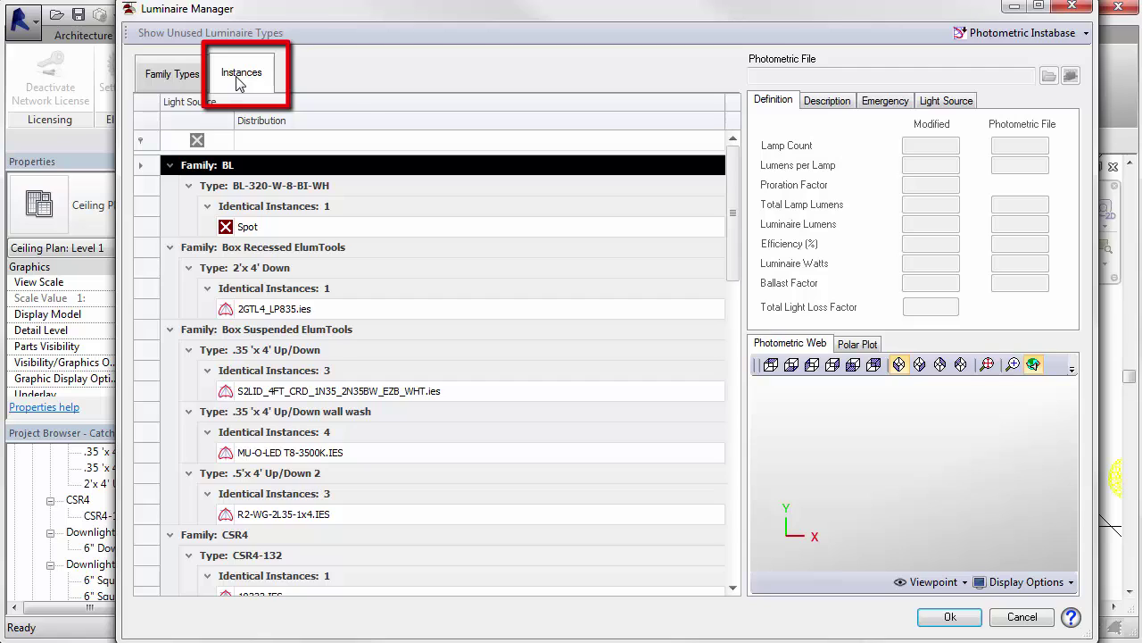
{"action": "left_click", "coordinate": [186, 80]}
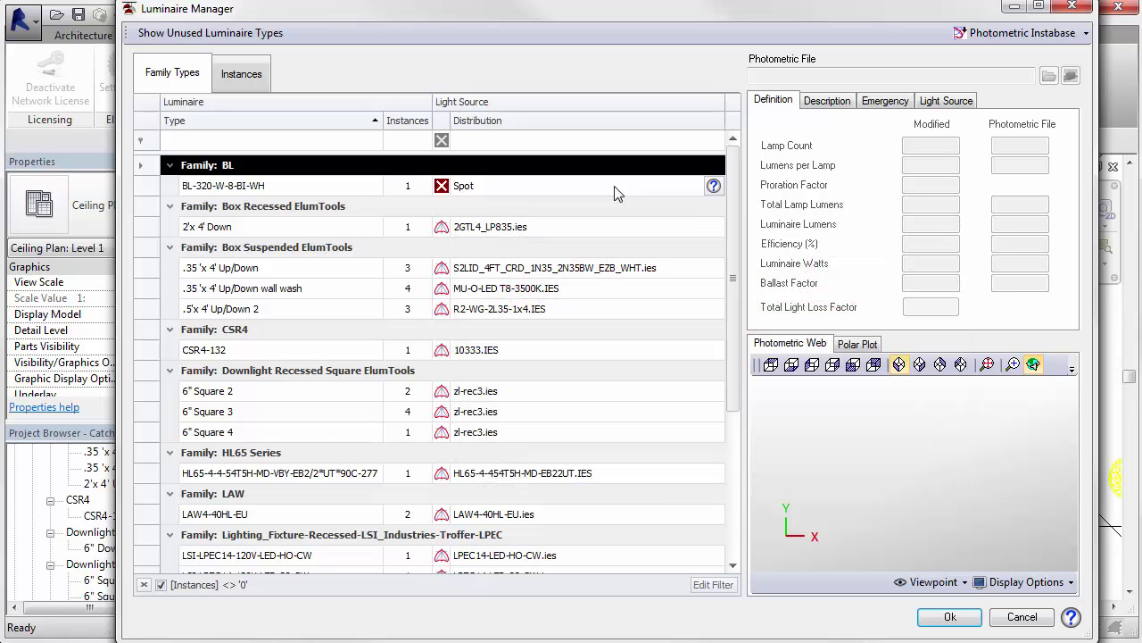
Step: Scroll the list and select the Ledalite strip type 1201-F10-Q-E-4-X-120-Luminous
{"action": "left_click_drag", "start_coordinate": [732, 254], "coordinate": [733, 399]}
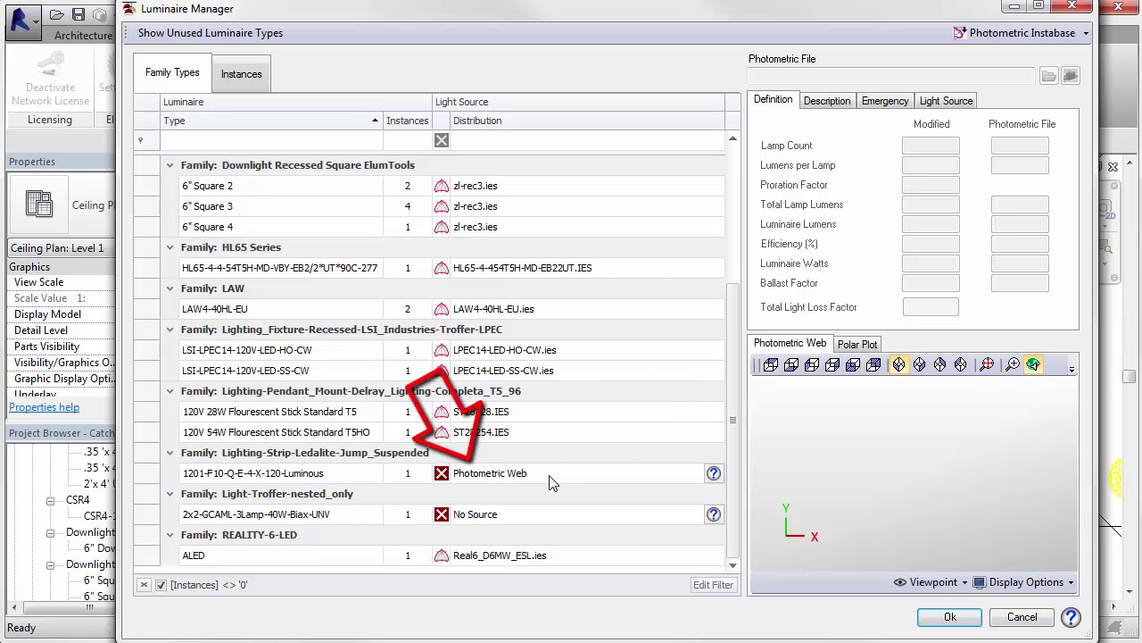
{"action": "left_click", "coordinate": [548, 474]}
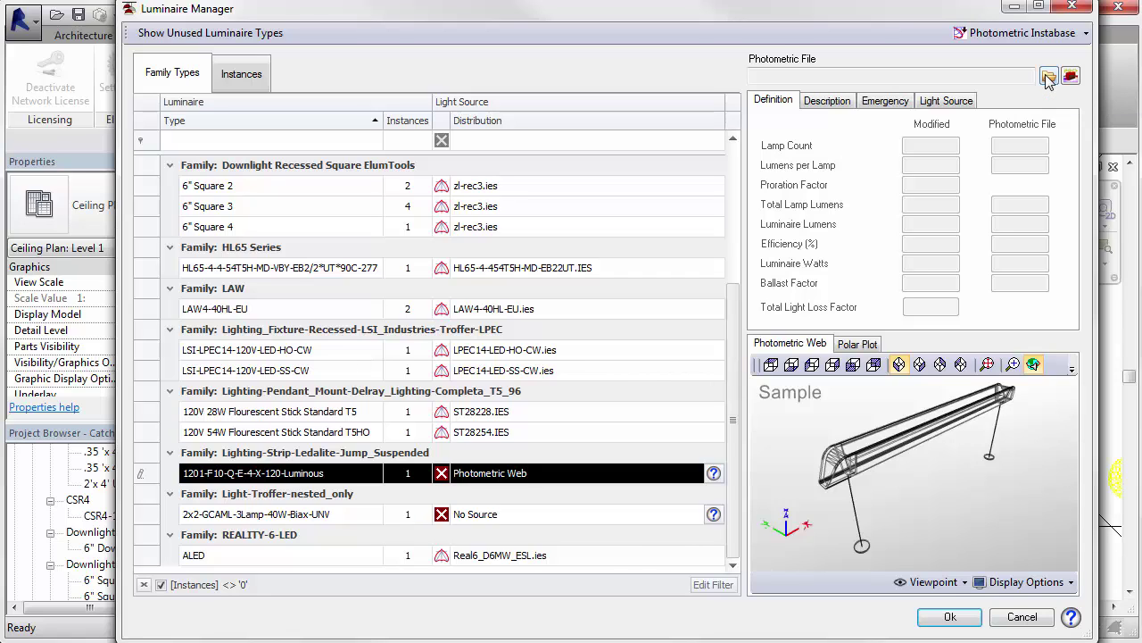
{"action": "left_click", "coordinate": [1006, 36]}
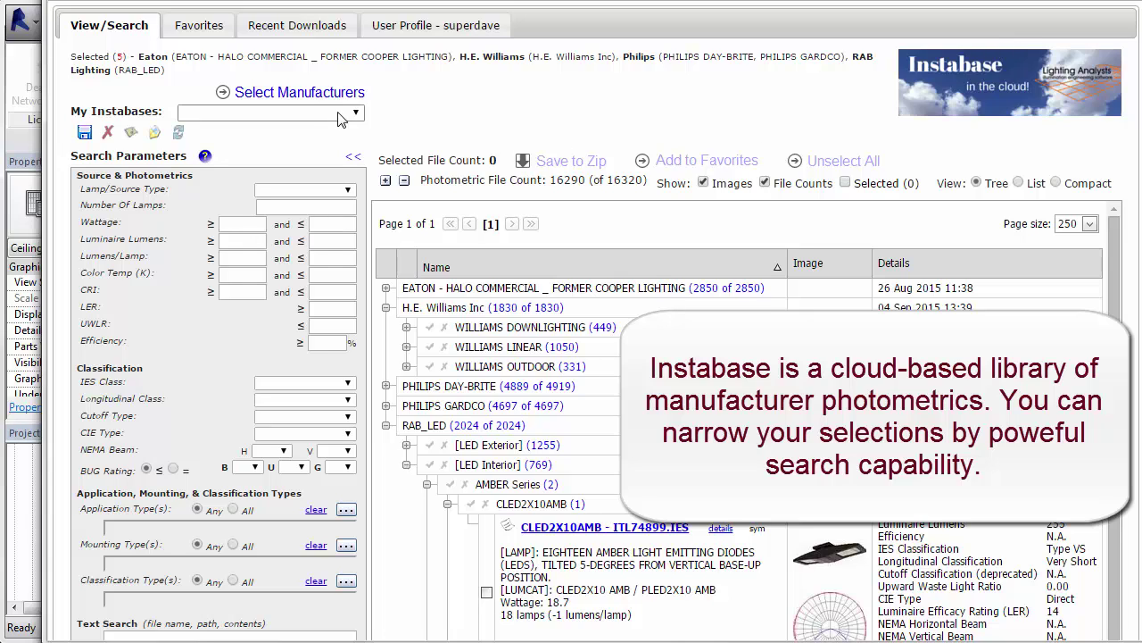
{"action": "left_click", "coordinate": [315, 94]}
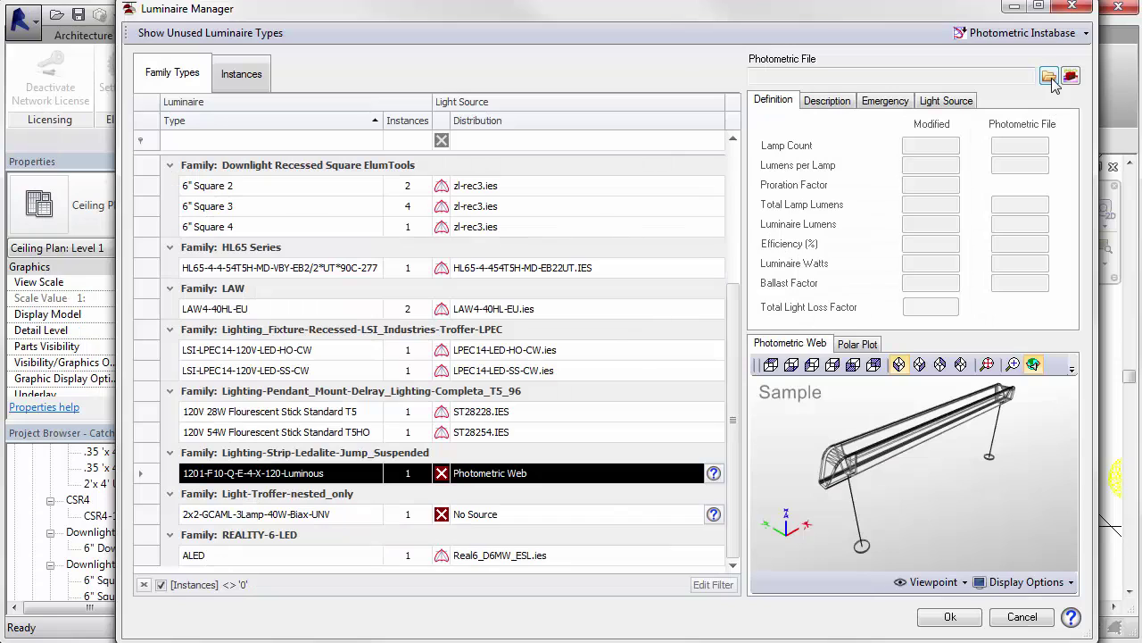
Step: Load 1201F10QE.ies as the strip type's photometric file and orbit its distribution preview
{"action": "left_click", "coordinate": [1048, 76]}
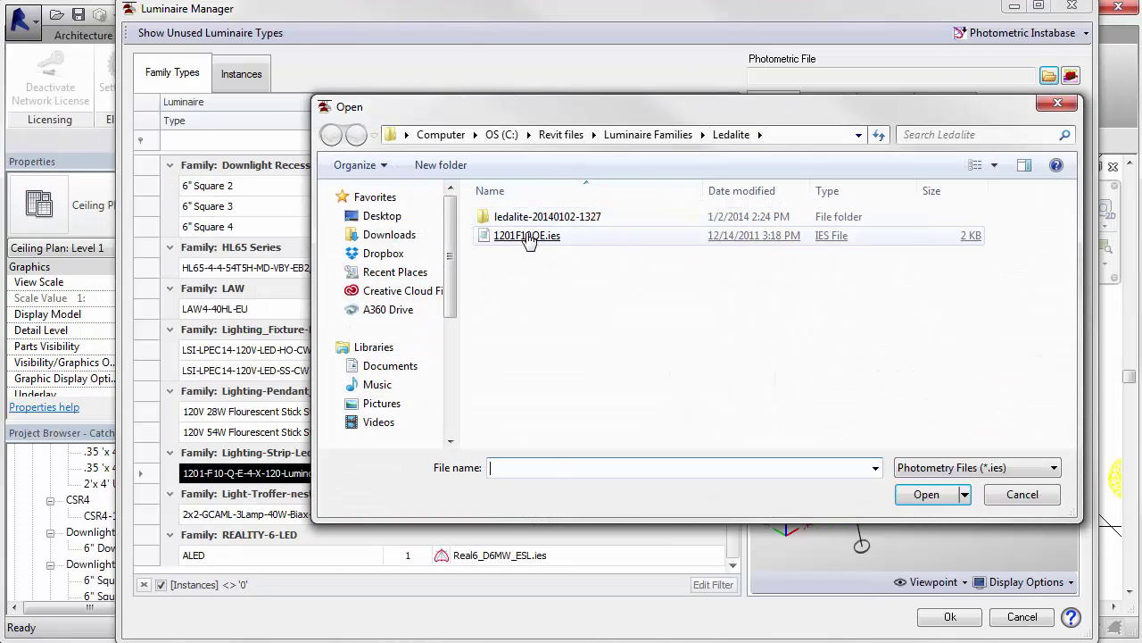
{"action": "double_click", "coordinate": [526, 236]}
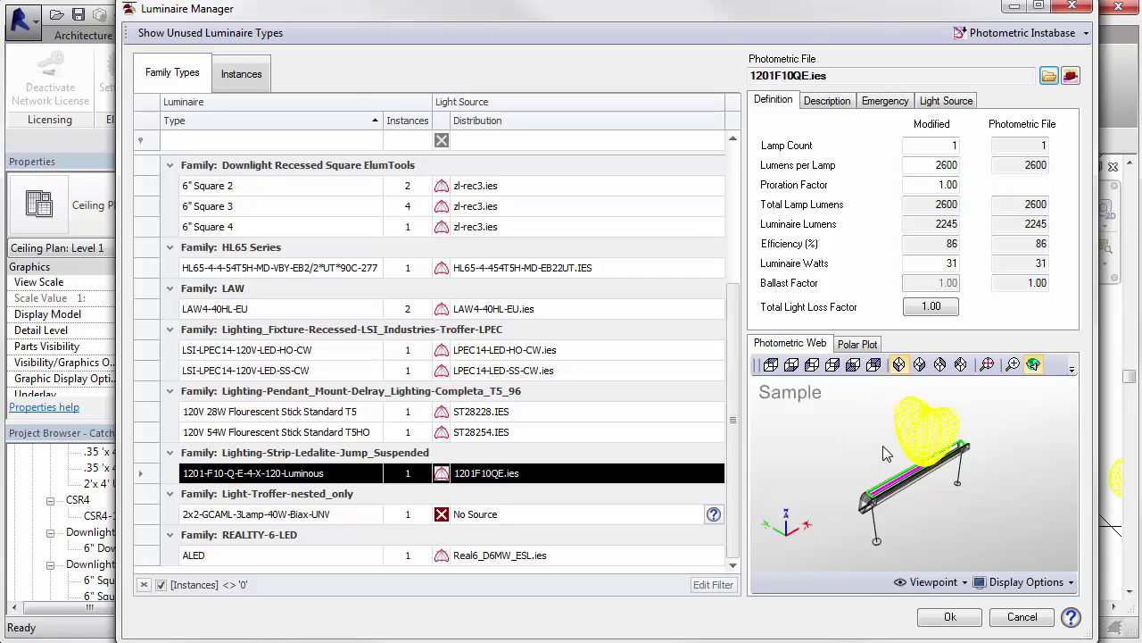
{"action": "left_click_drag", "start_coordinate": [876, 494], "coordinate": [902, 541]}
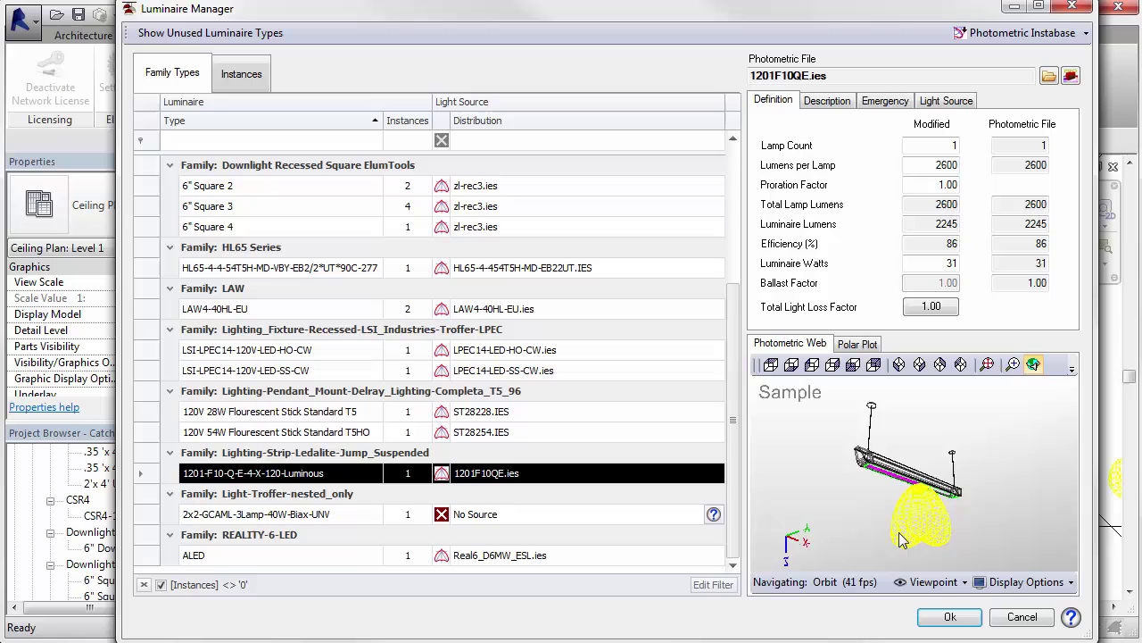
{"action": "left_click_drag", "start_coordinate": [897, 476], "coordinate": [877, 494]}
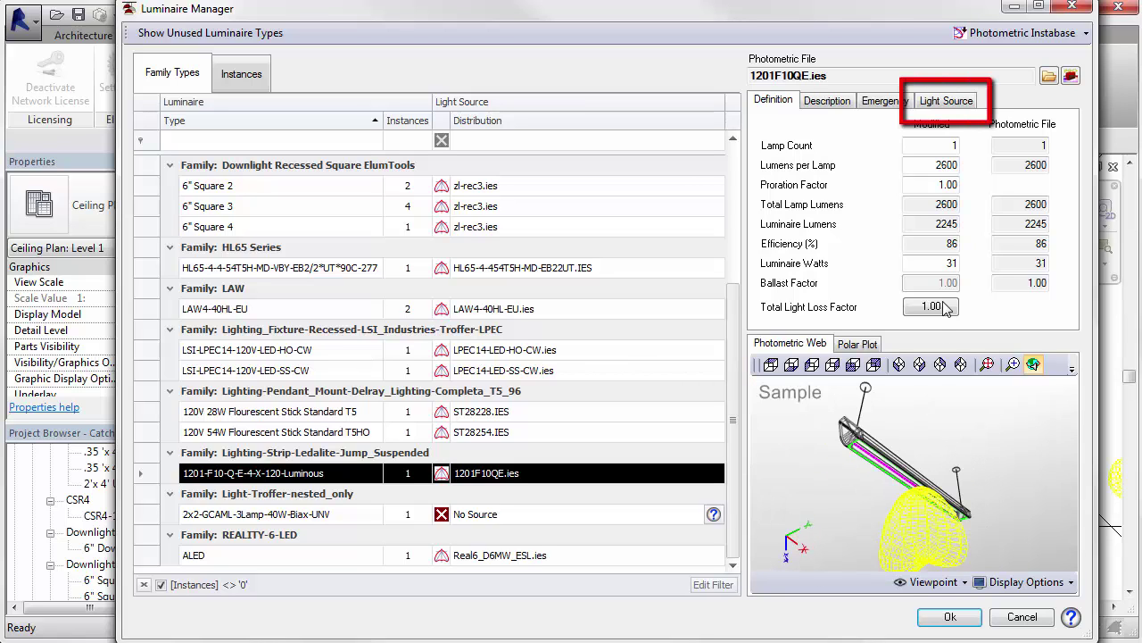
Step: Show the strip's 4.02 × 0.31 ft light source, with web, luminous shape and geometry displayed, viewed side-on
{"action": "left_click", "coordinate": [964, 103]}
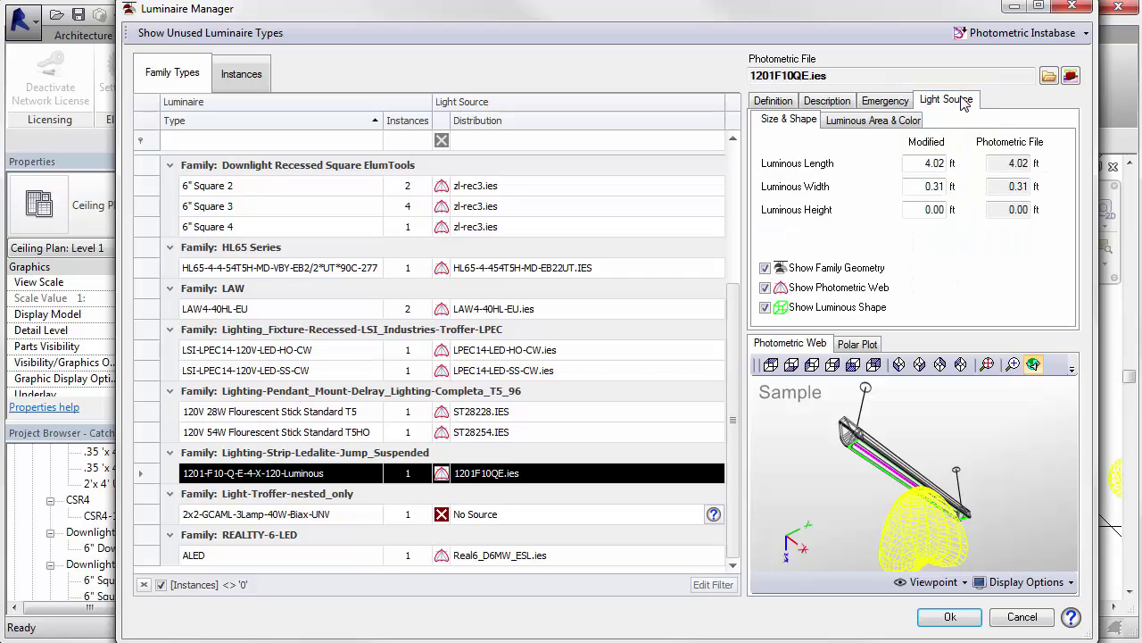
{"action": "left_click", "coordinate": [766, 289]}
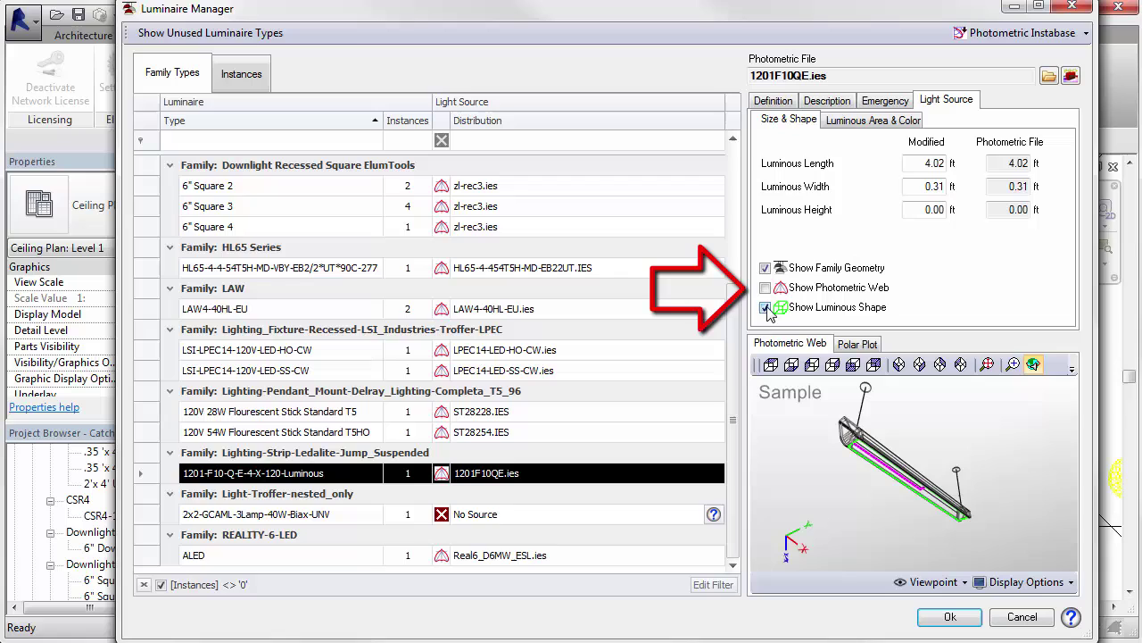
{"action": "left_click", "coordinate": [767, 308]}
{"action": "left_click", "coordinate": [766, 288]}
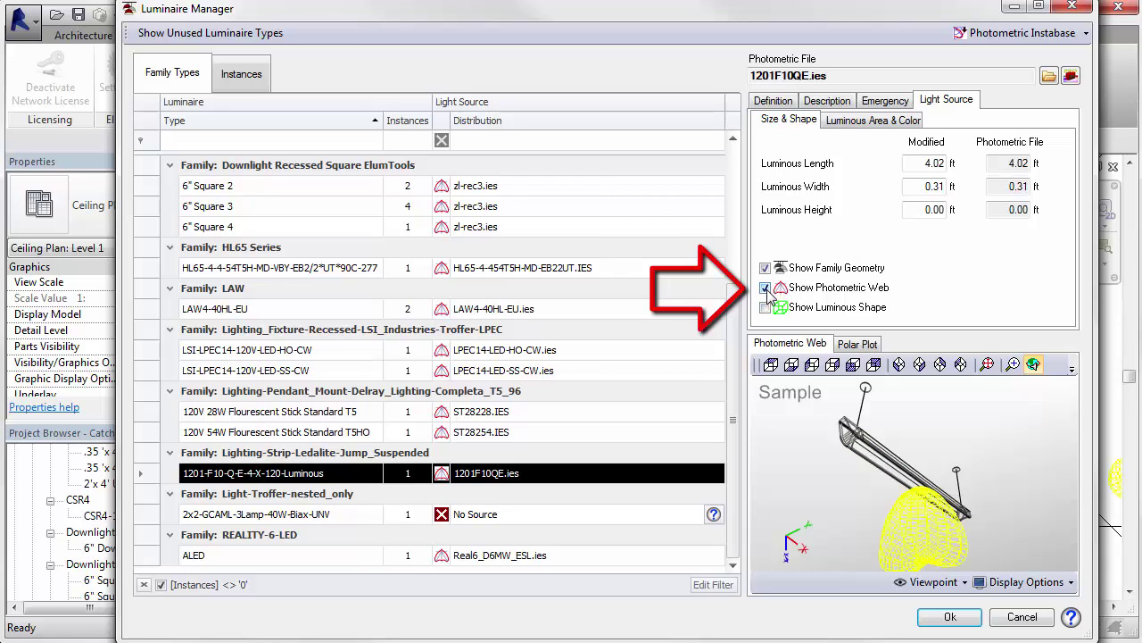
{"action": "left_click", "coordinate": [765, 307]}
{"action": "left_click", "coordinate": [765, 268]}
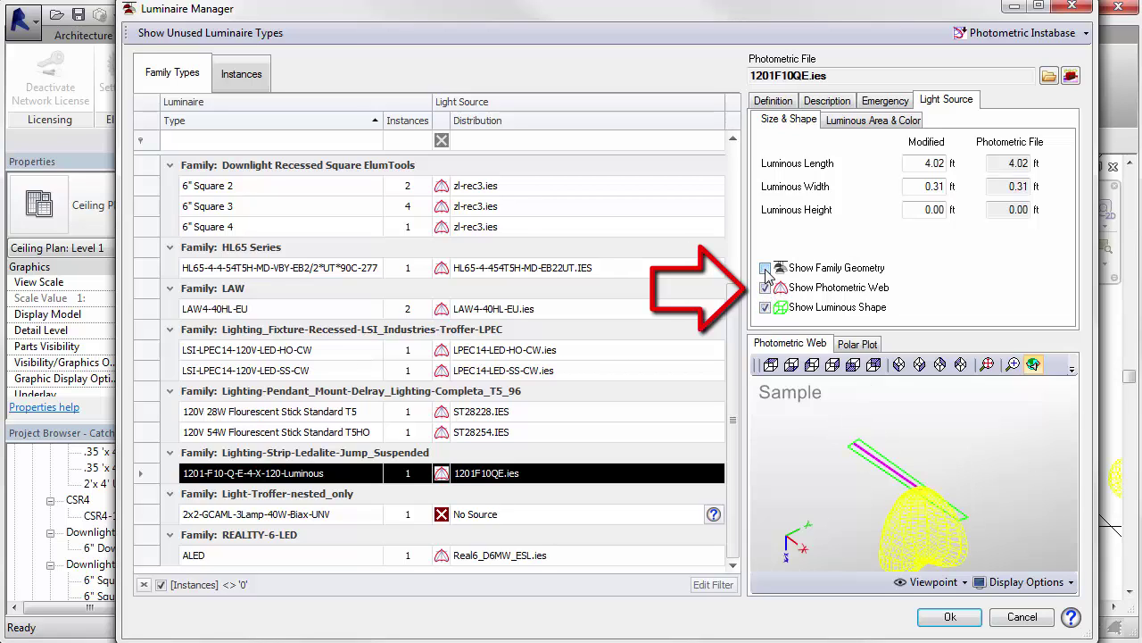
{"action": "left_click", "coordinate": [765, 268]}
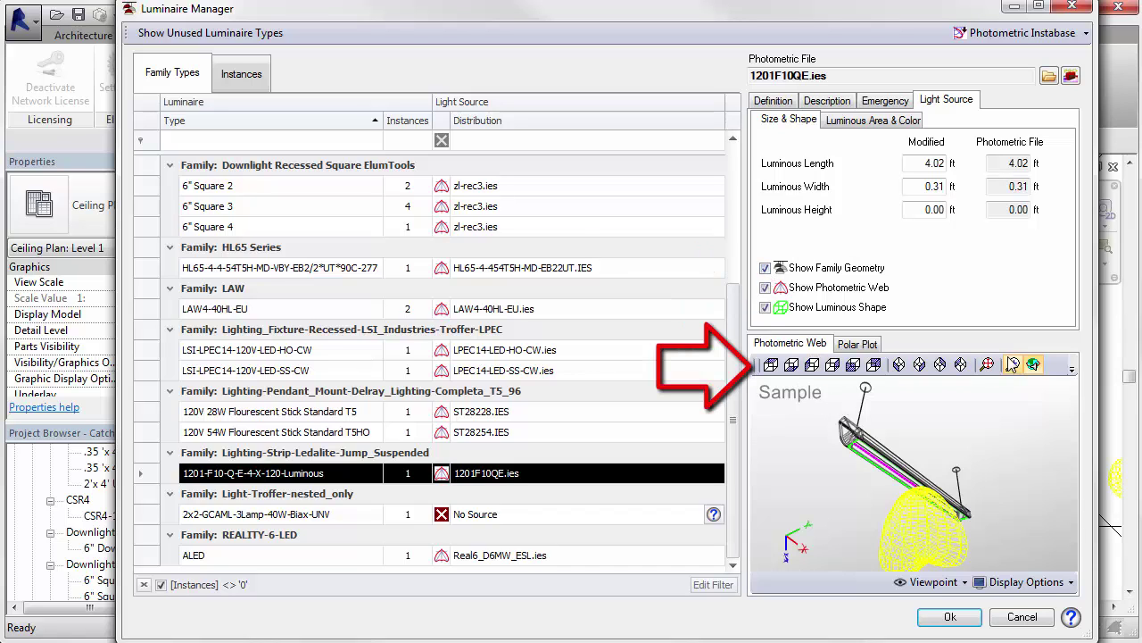
{"action": "left_click_drag", "start_coordinate": [989, 416], "coordinate": [969, 436]}
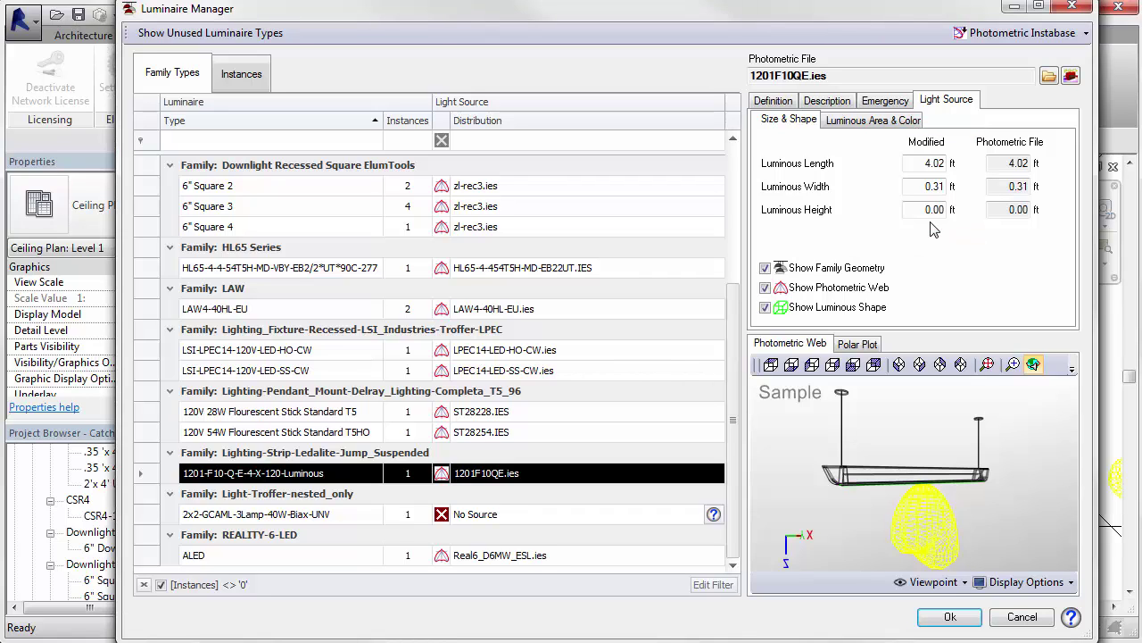
Step: Plot the strip type's polar intensity curve on the 0 - 180 plane with a 40 cone
{"action": "left_click", "coordinate": [851, 346]}
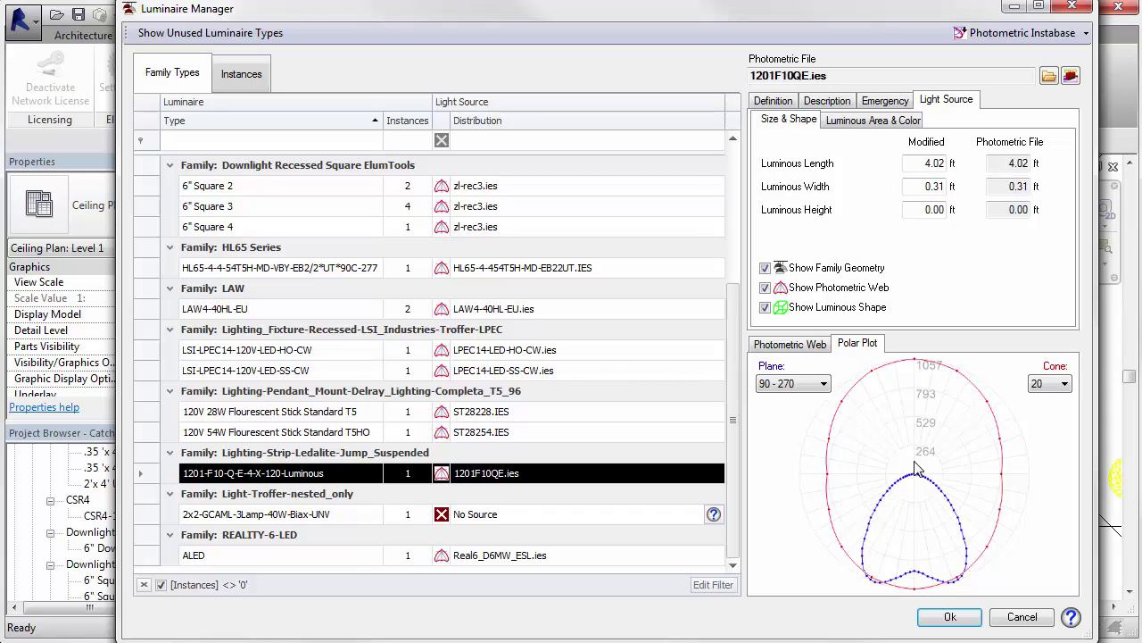
{"action": "left_click", "coordinate": [823, 383]}
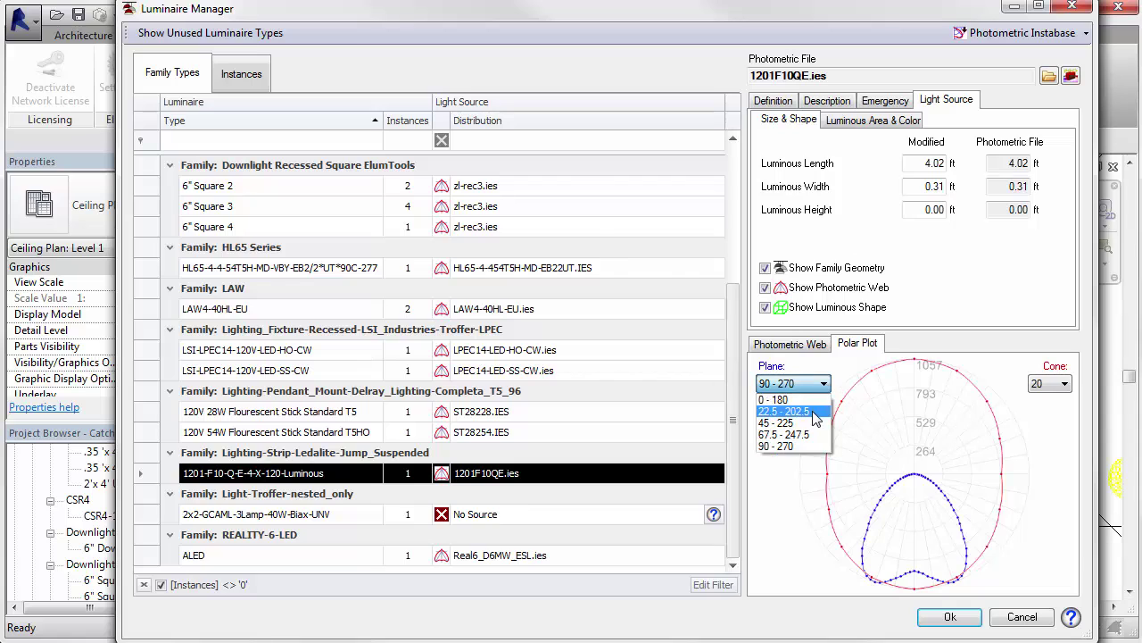
{"action": "left_click", "coordinate": [812, 411]}
{"action": "left_click", "coordinate": [822, 385]}
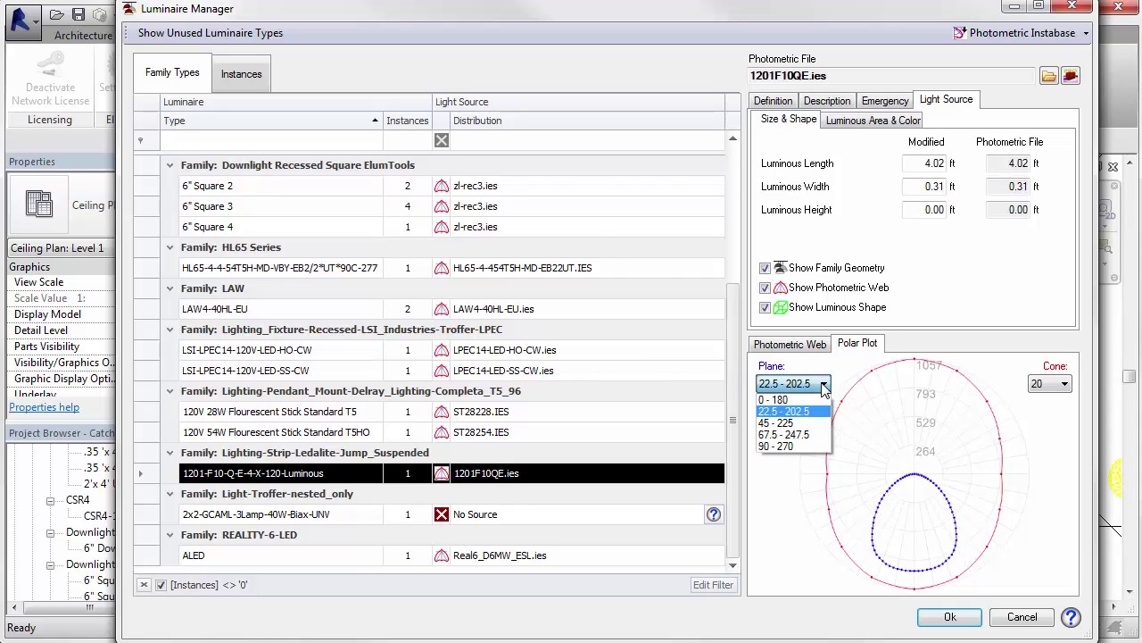
{"action": "left_click", "coordinate": [813, 400]}
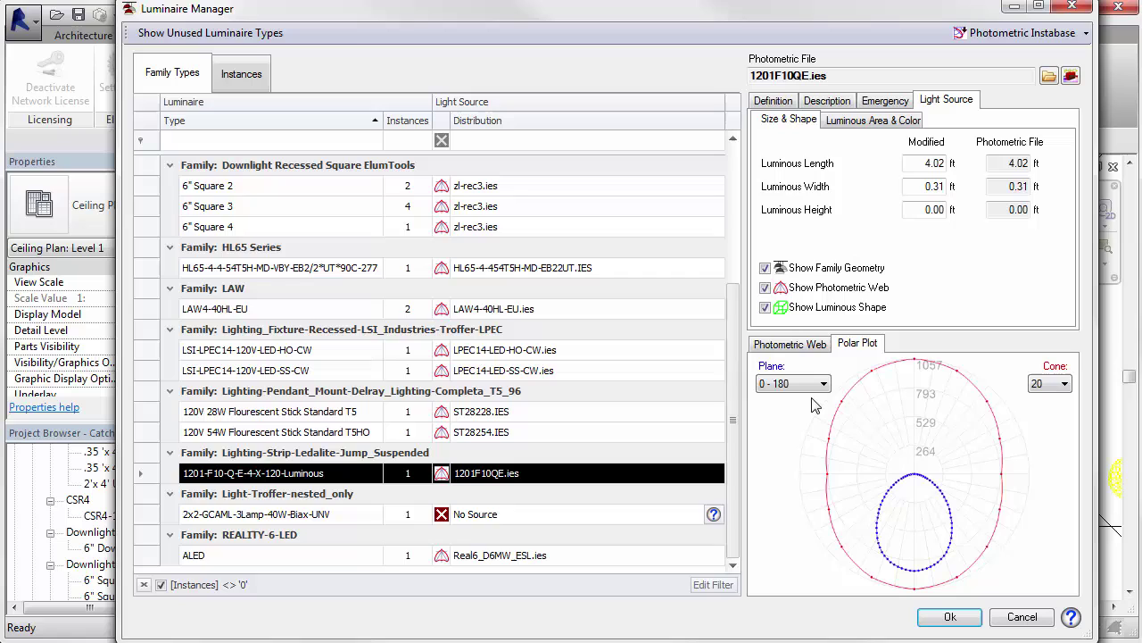
{"action": "left_click", "coordinate": [1061, 384]}
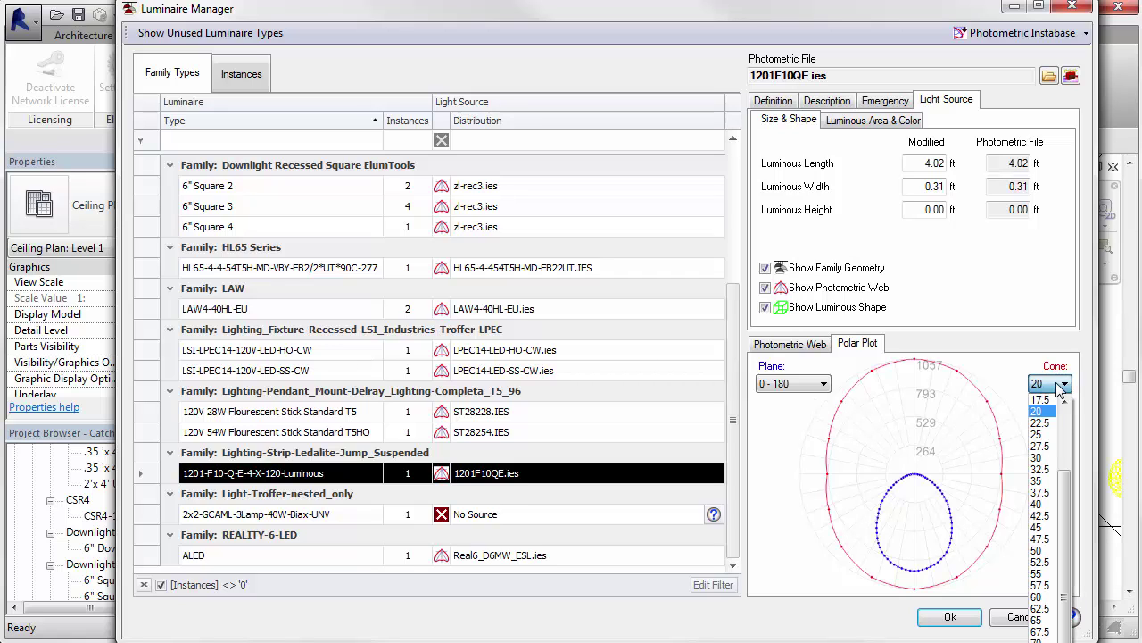
{"action": "left_click", "coordinate": [1051, 505]}
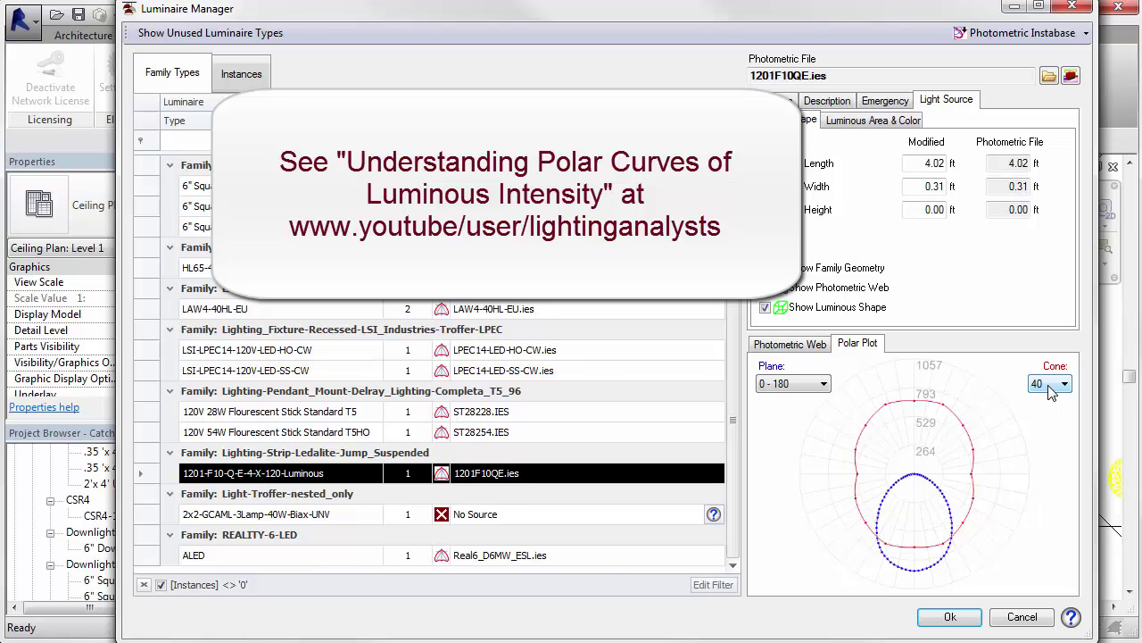
Step: Review the strip type's luminous area and colour settings, then close the Luminaire Manager
{"action": "left_click", "coordinate": [812, 350]}
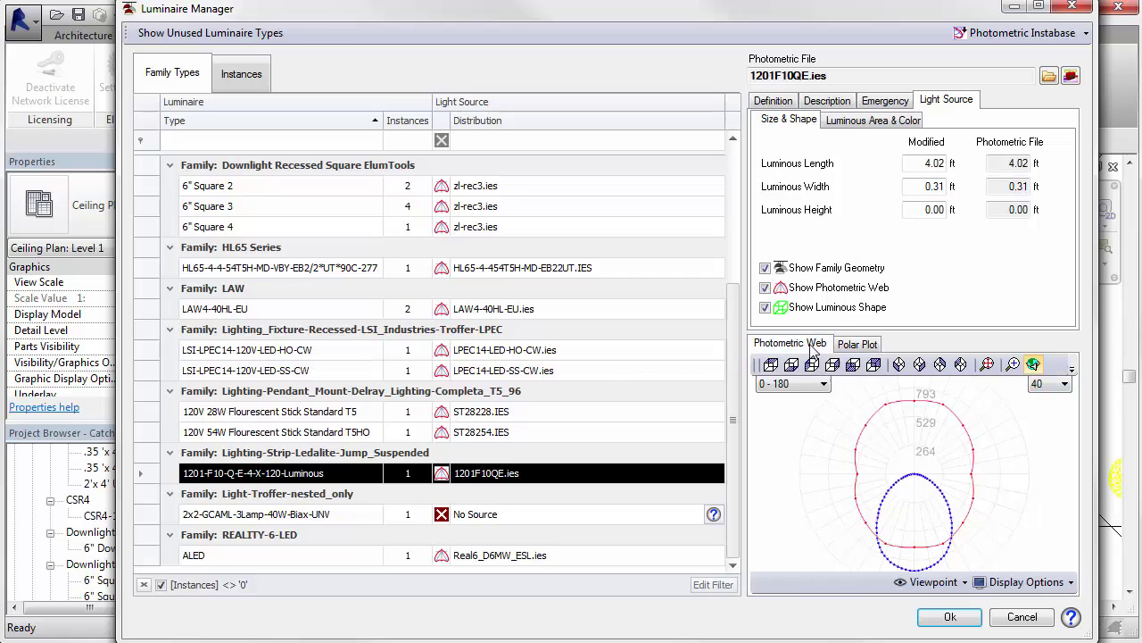
{"action": "left_click", "coordinate": [848, 123]}
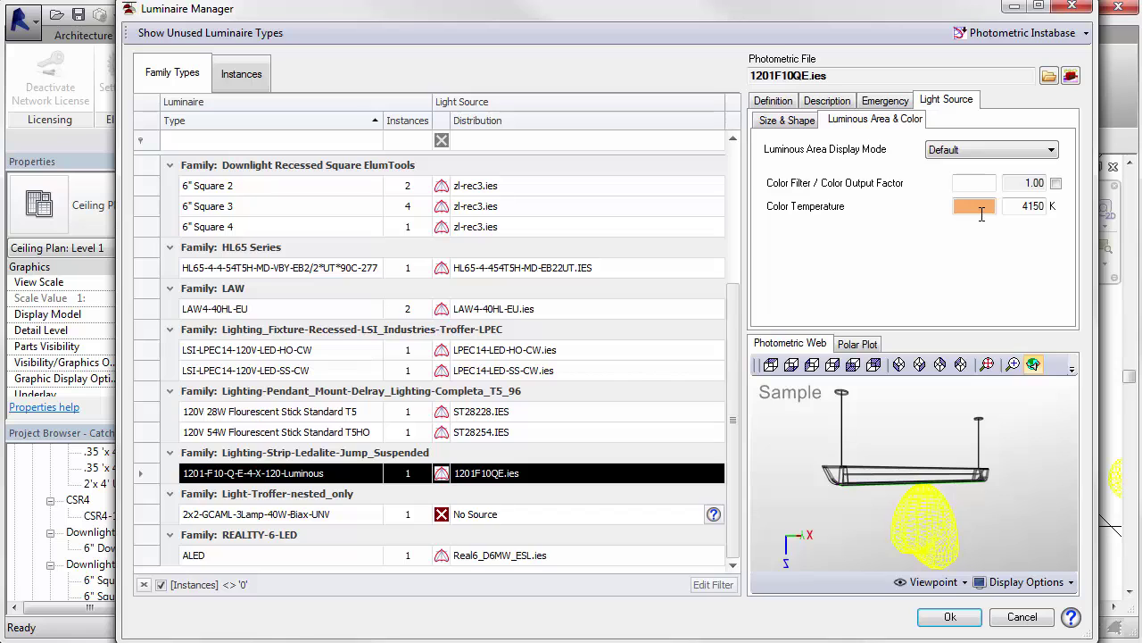
{"action": "left_click", "coordinate": [951, 617]}
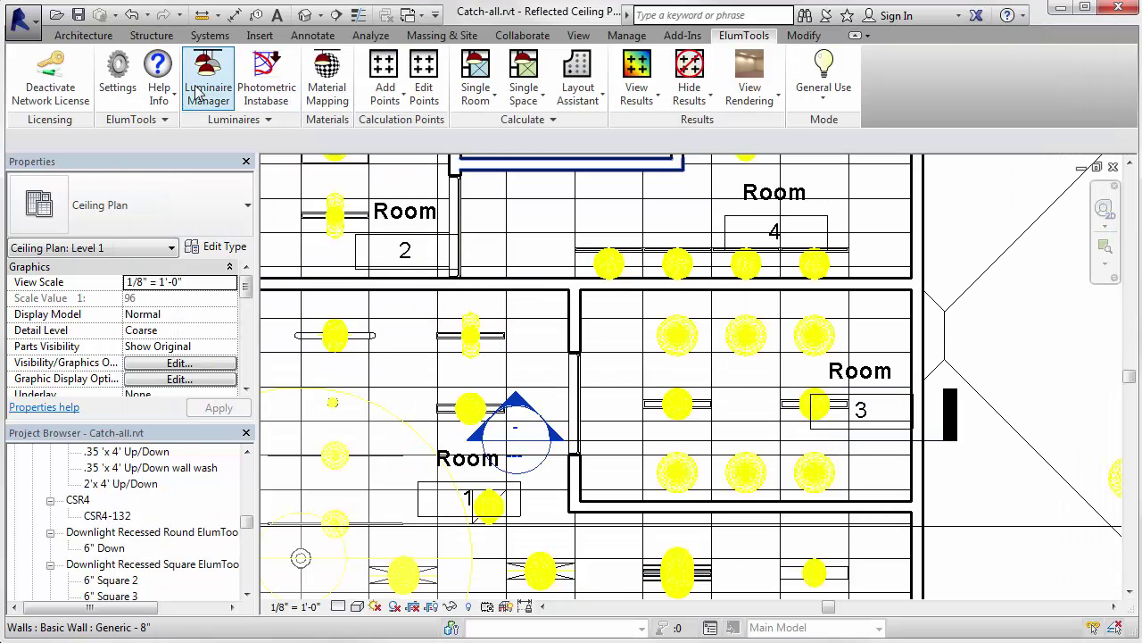
Step: Set Enable Color Temperature to True in the ElumTools calculation settings
{"action": "left_click", "coordinate": [118, 79]}
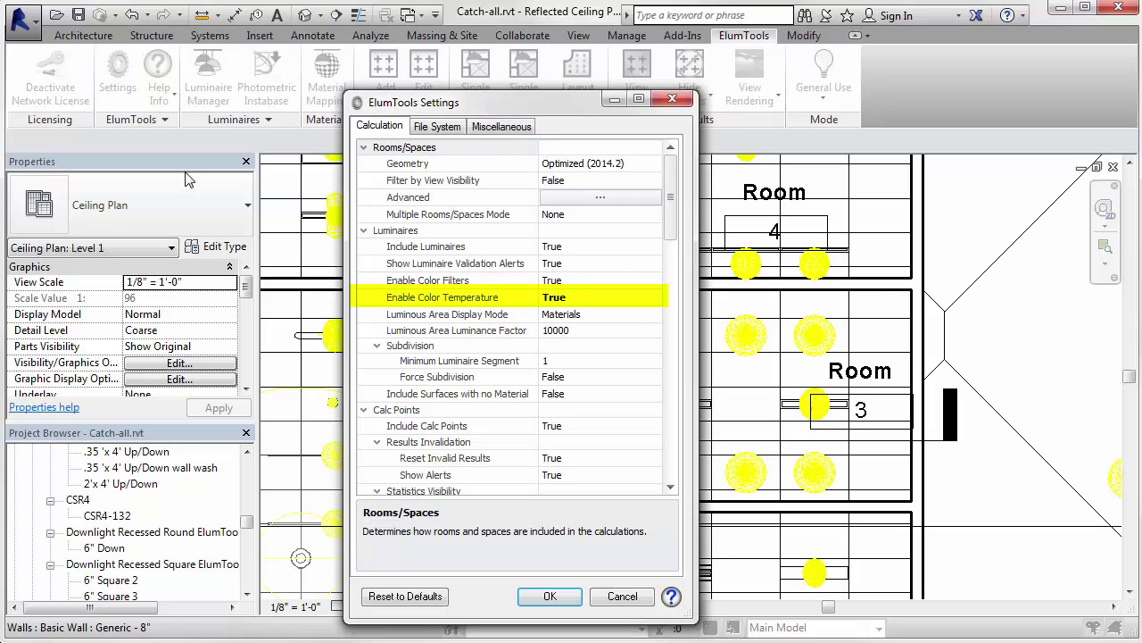
{"action": "left_click", "coordinate": [578, 304]}
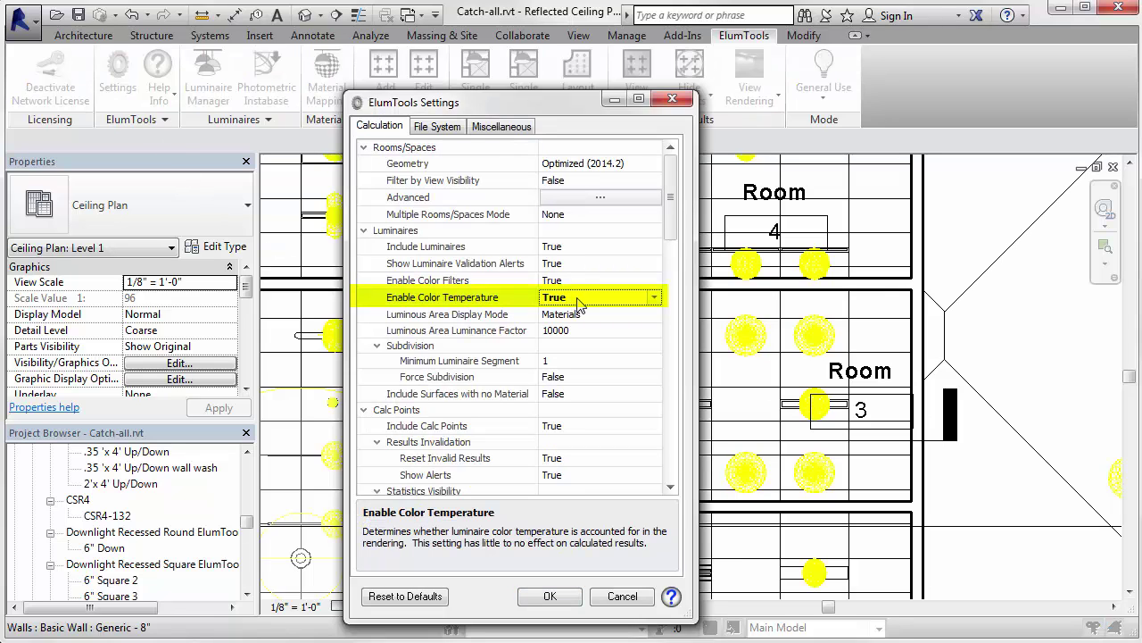
{"action": "left_click", "coordinate": [547, 597]}
Step: Reopen the Luminaire Manager and select the ALED LED luminaire type
{"action": "left_click", "coordinate": [209, 79]}
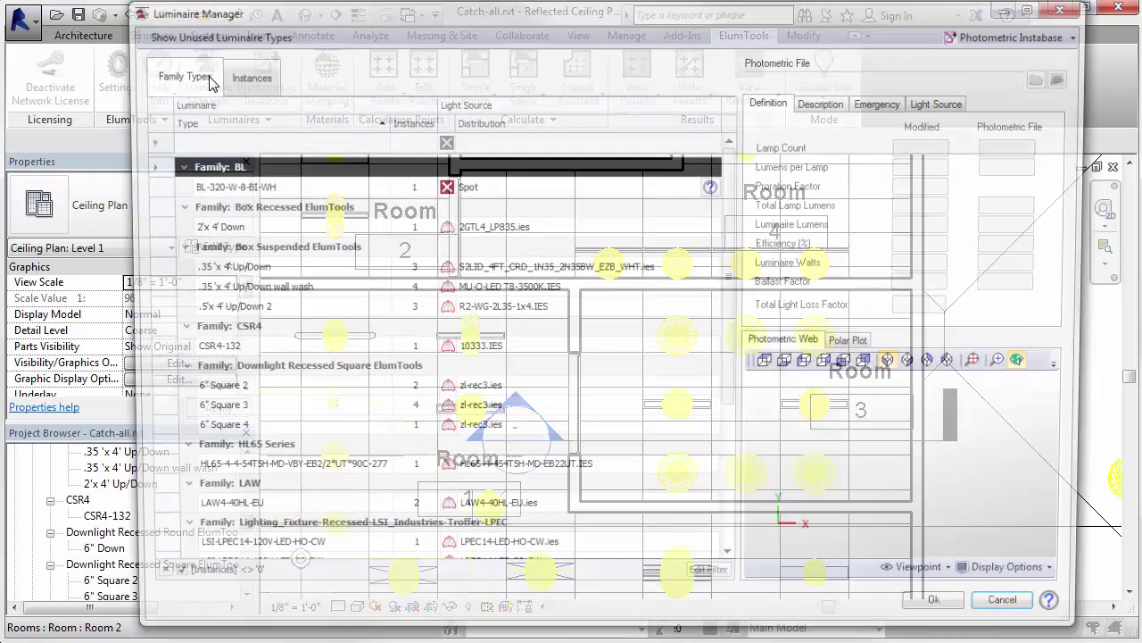
{"action": "left_click_drag", "start_coordinate": [733, 231], "coordinate": [750, 367]}
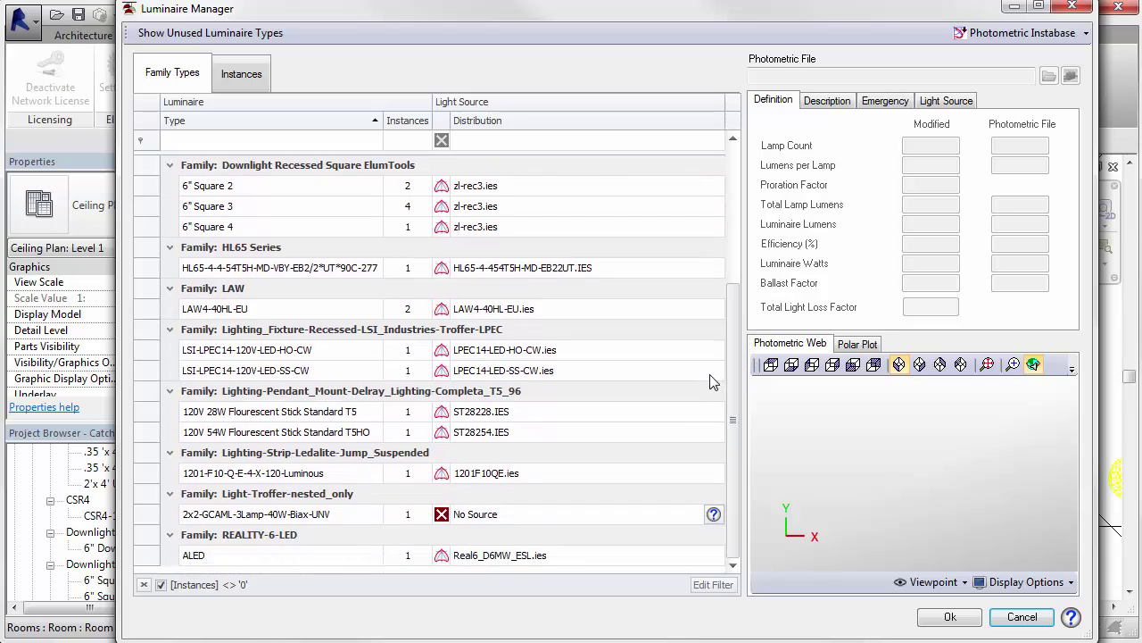
{"action": "left_click", "coordinate": [515, 555]}
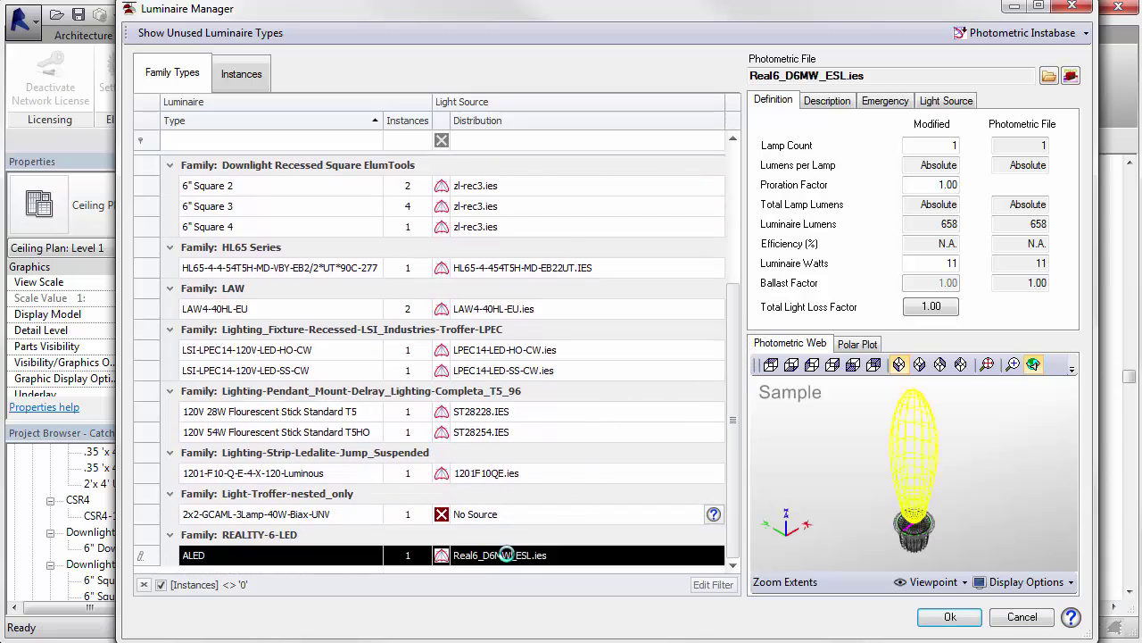
Step: Check the 3000K CCT entry in ALED's file description, then show its Luminous Area & Color options
{"action": "left_click", "coordinate": [827, 102]}
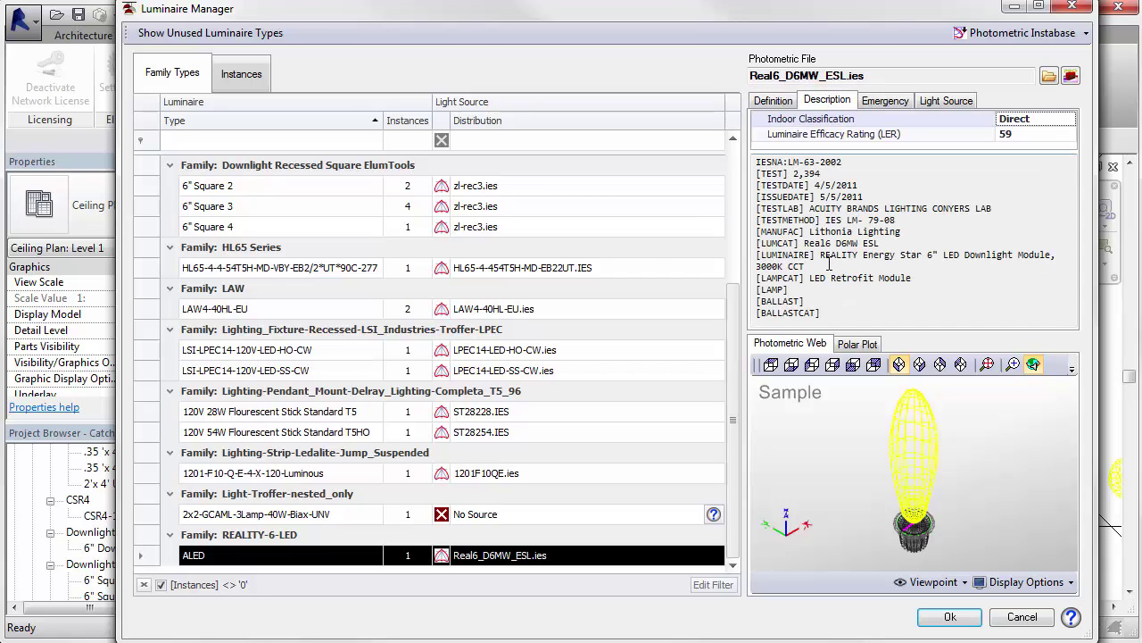
{"action": "left_click_drag", "start_coordinate": [810, 266], "coordinate": [754, 266]}
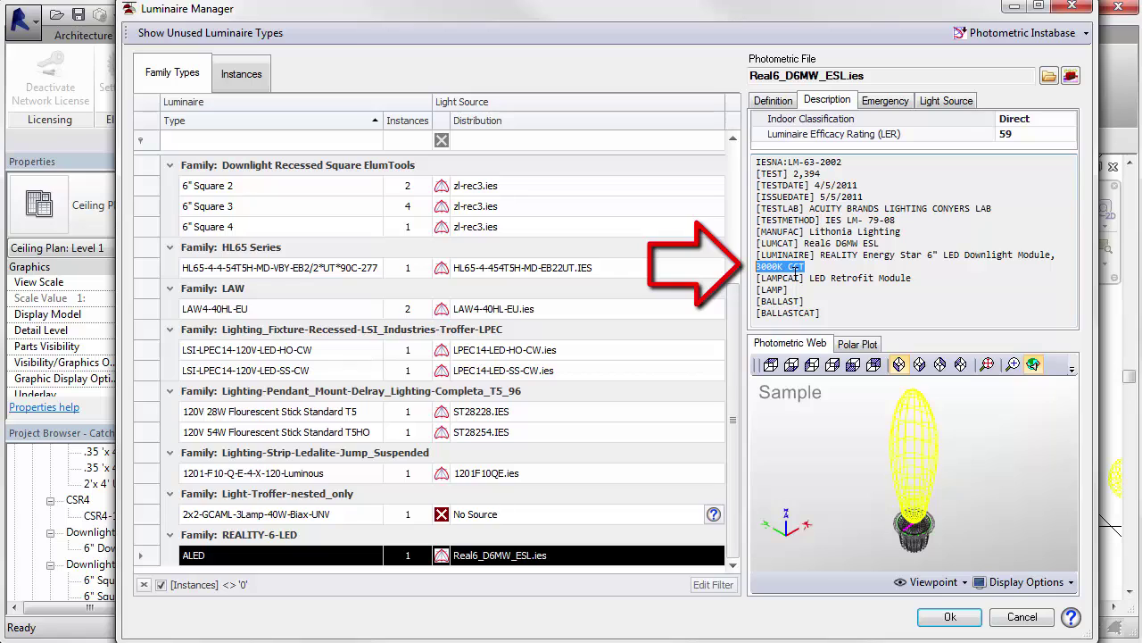
{"action": "left_click", "coordinate": [968, 101]}
{"action": "left_click", "coordinate": [903, 122]}
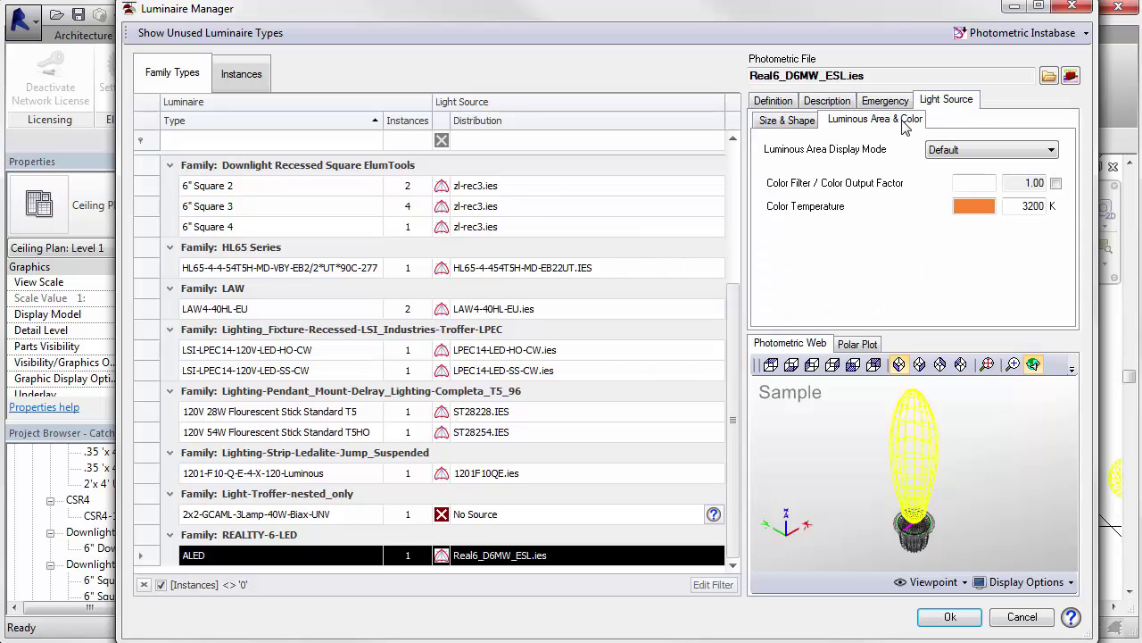
Step: Set the ALED color filter to blue, RGB 70, 64, 192, with SRE 0.29
{"action": "left_click", "coordinate": [980, 182]}
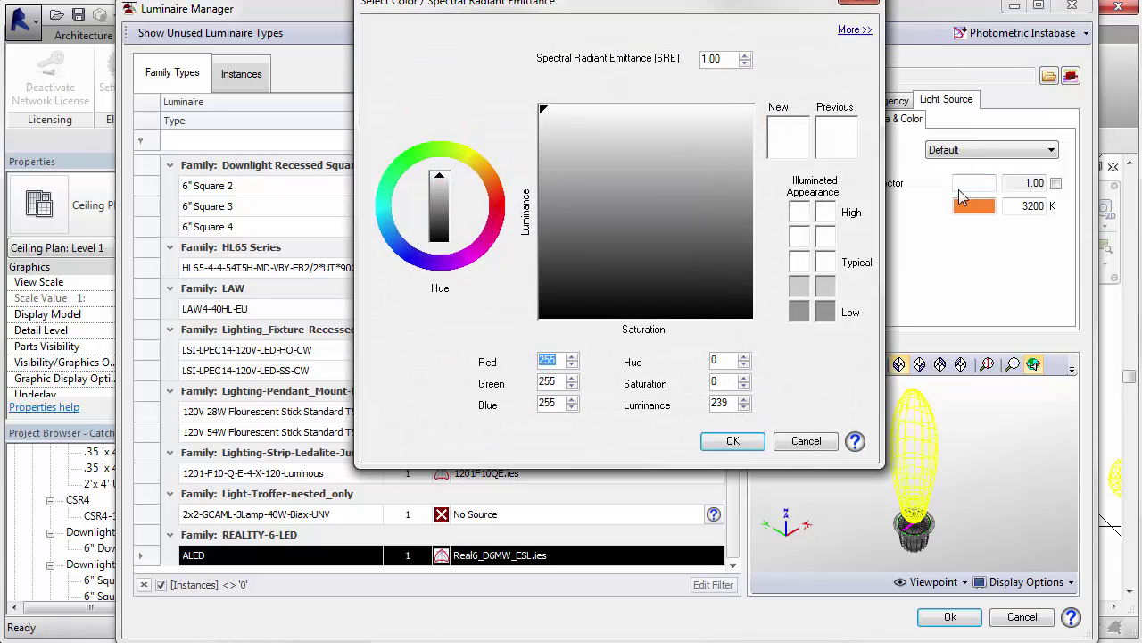
{"action": "left_click", "coordinate": [413, 261]}
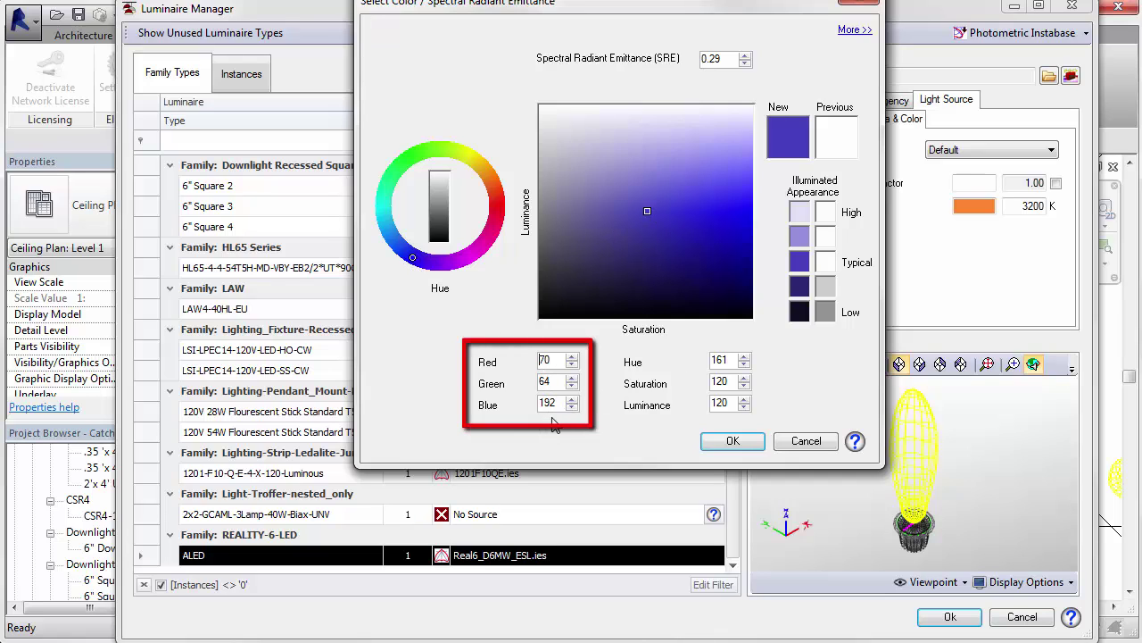
{"action": "left_click", "coordinate": [732, 441]}
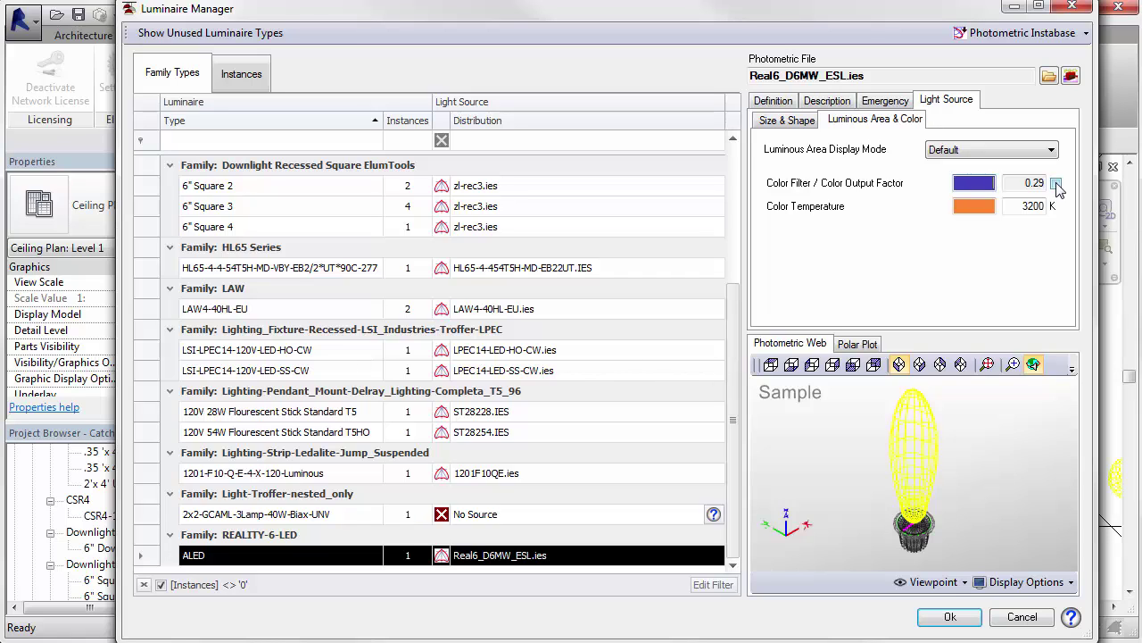
Step: Enable the ALED's 0.29 color output factor and review the luminous area display mode choices
{"action": "left_click", "coordinate": [1056, 184]}
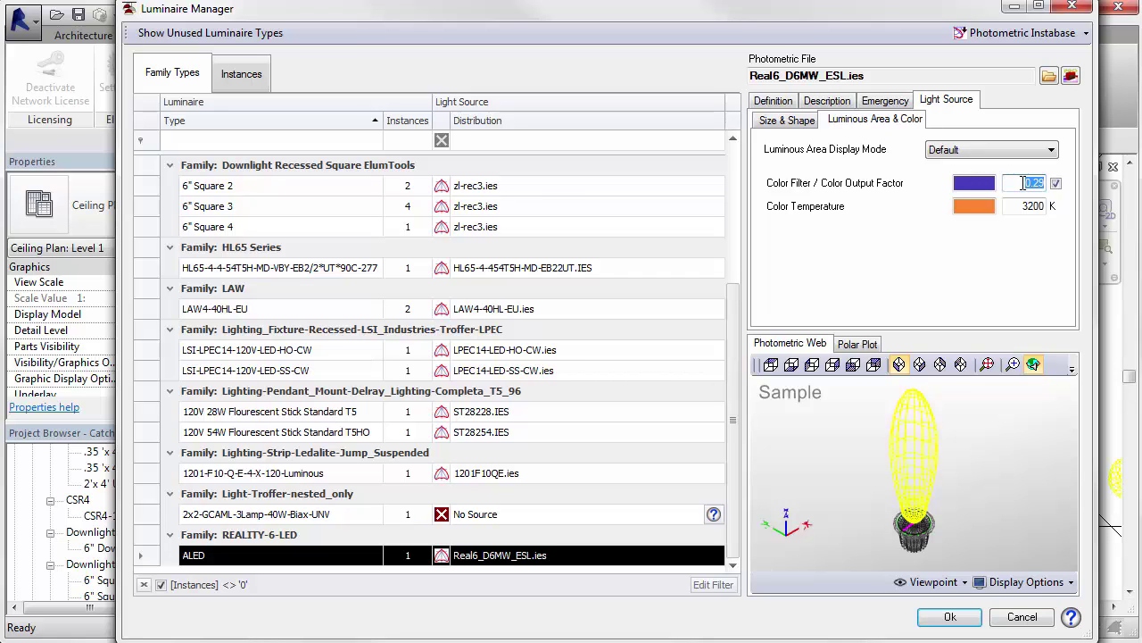
{"action": "left_click", "coordinate": [1051, 149]}
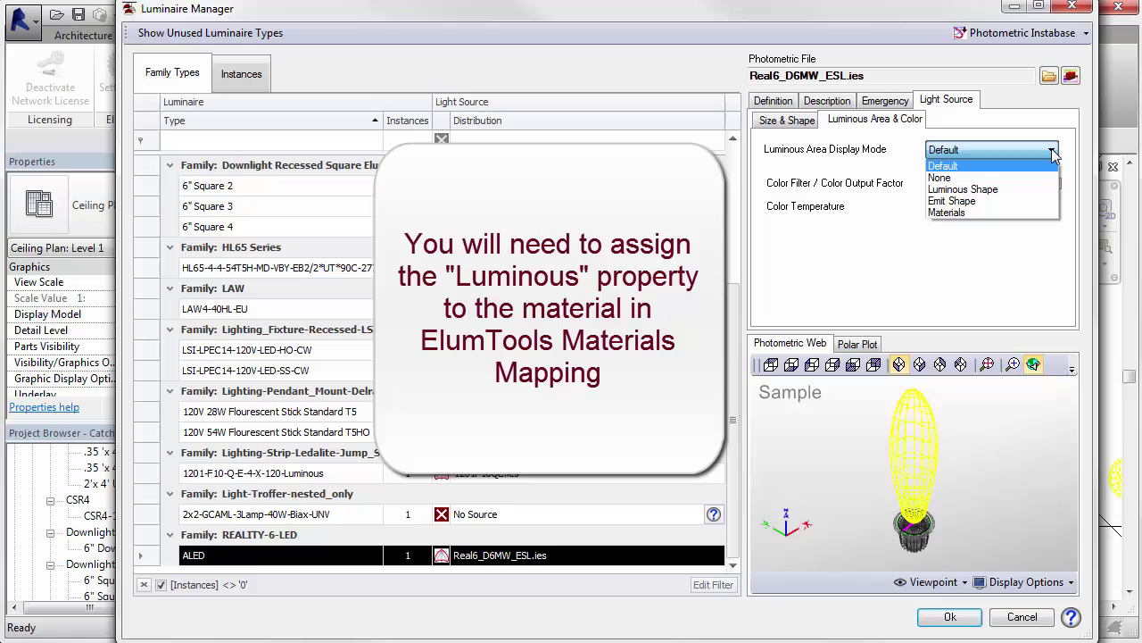
Step: Keep Default display mode, close the manager, and open Material Mapping's Luminaire Luminous column
{"action": "left_click", "coordinate": [732, 382]}
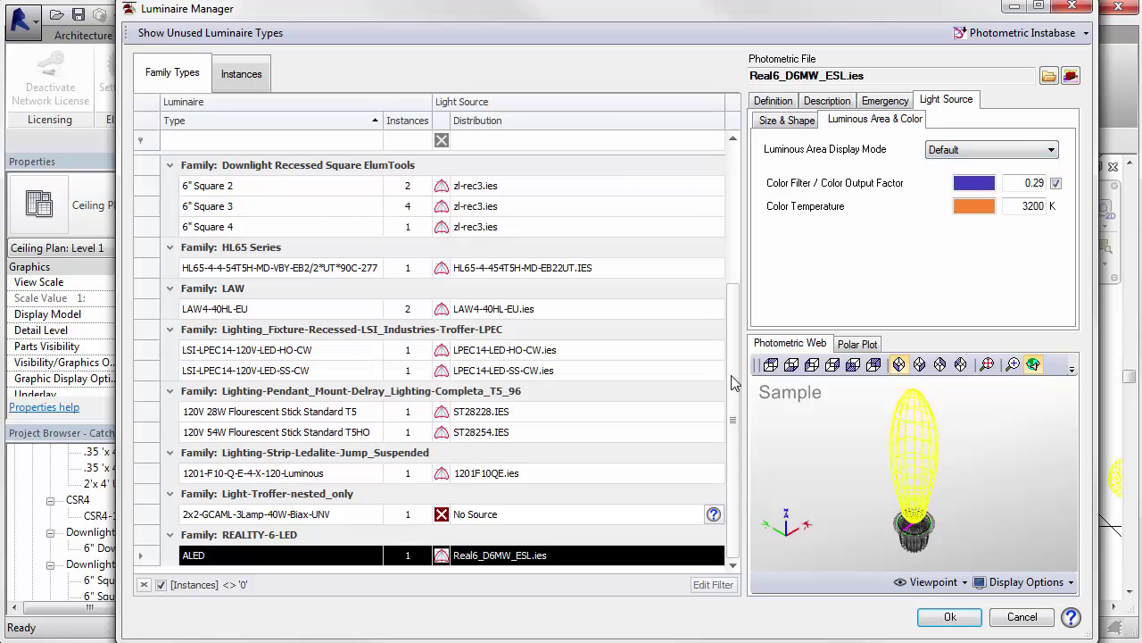
{"action": "left_click", "coordinate": [523, 473]}
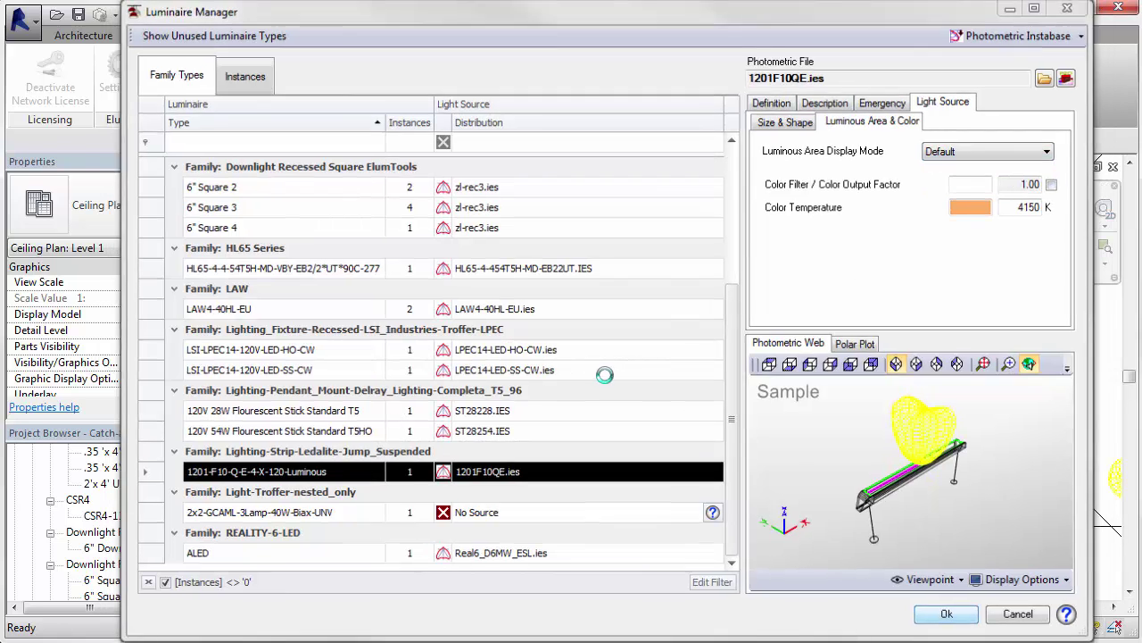
{"action": "key", "text": "Return"}
{"action": "left_click", "coordinate": [326, 85]}
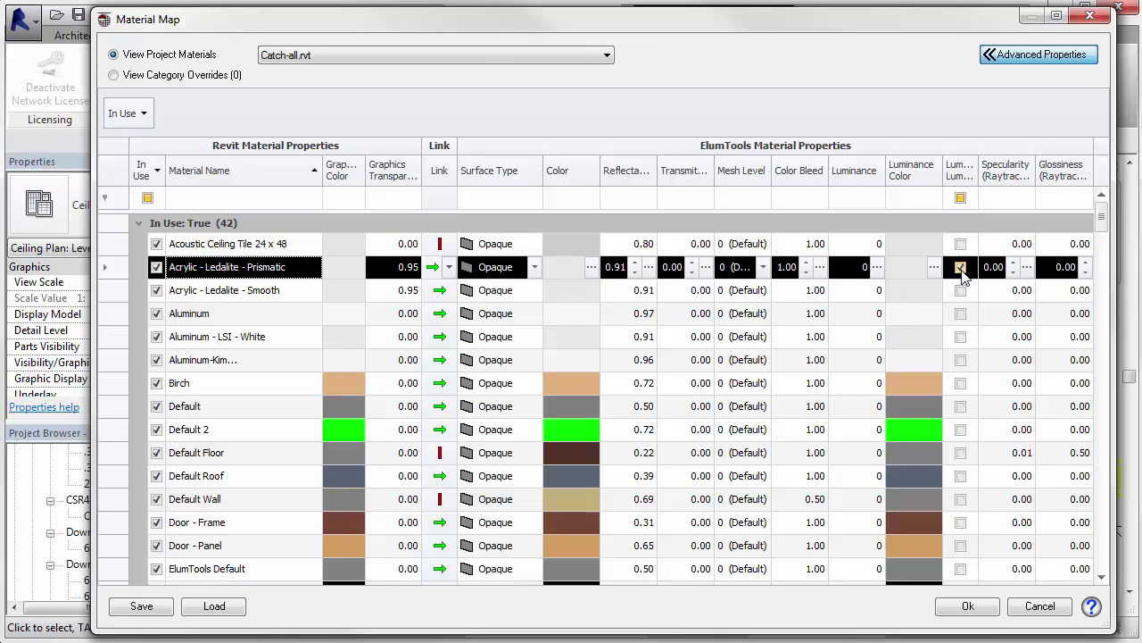
{"action": "left_click_drag", "start_coordinate": [980, 177], "coordinate": [1016, 177]}
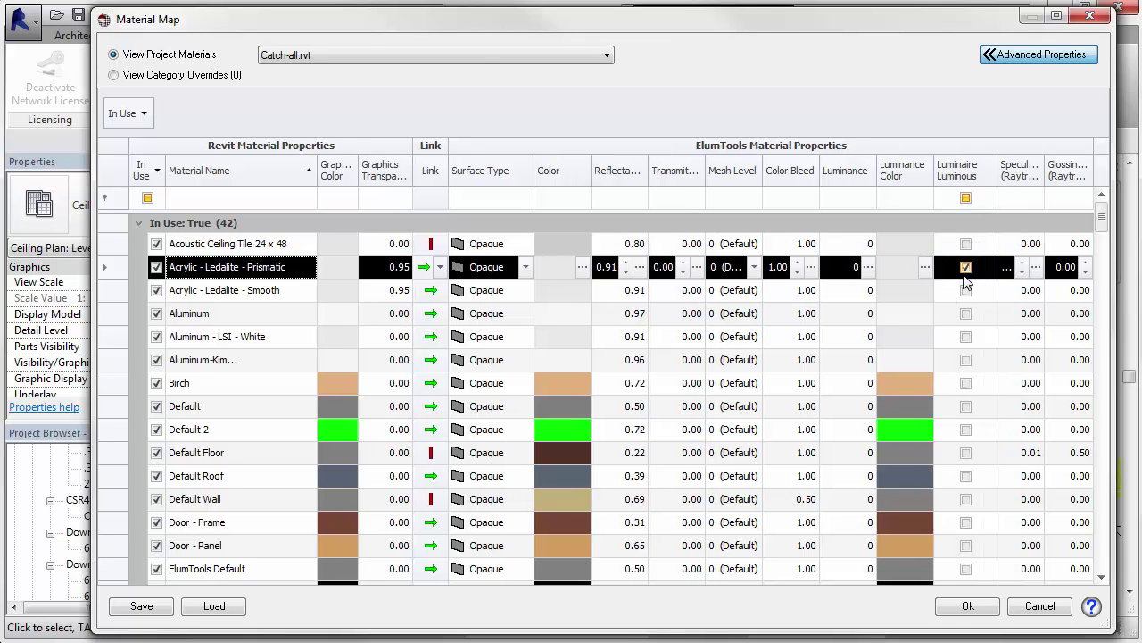
Step: Save the material mapping and reopen the Luminaire Manager with the fixture preview viewed at an angle
{"action": "left_click", "coordinate": [956, 610]}
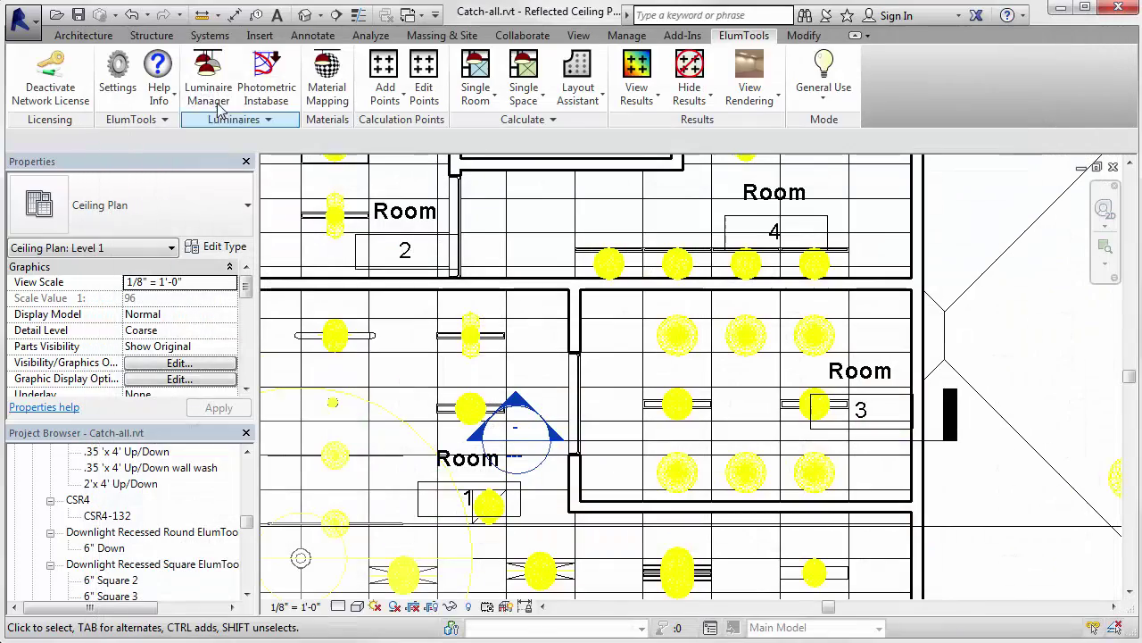
{"action": "left_click", "coordinate": [206, 82]}
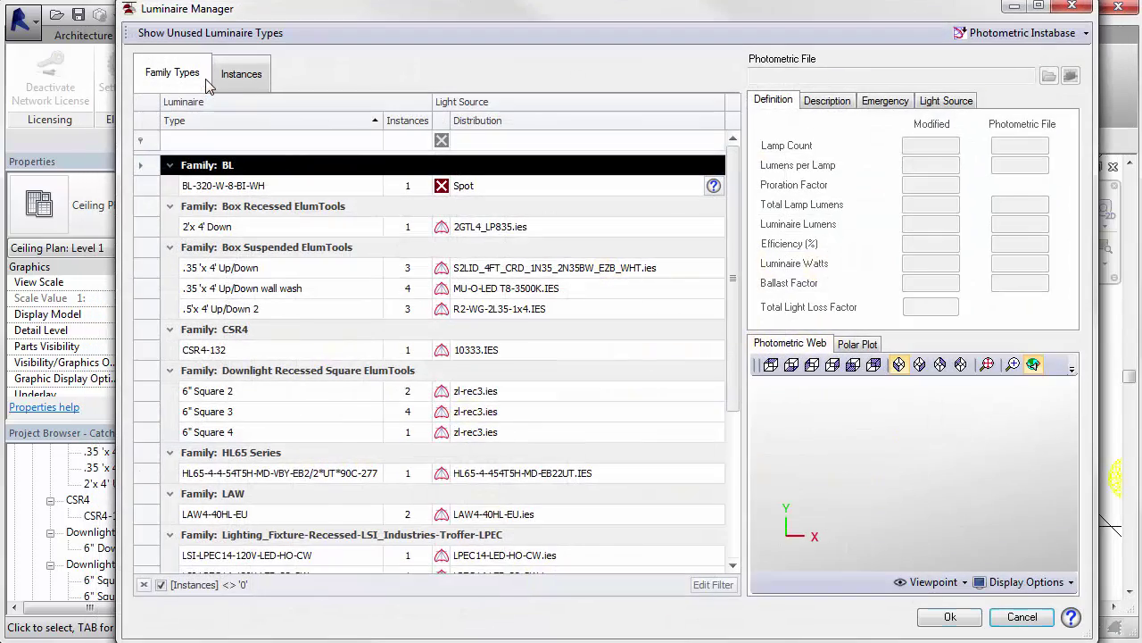
{"action": "left_click_drag", "start_coordinate": [980, 515], "coordinate": [802, 513]}
Step: Set the 1201-F10 strip type's luminous area display mode to Emit Shape, sized 4.02 by 0.31 ft
{"action": "scroll", "coordinate": [1022, 156], "scroll_direction": "down", "scroll_amount": 1}
{"action": "left_click", "coordinate": [1022, 157]}
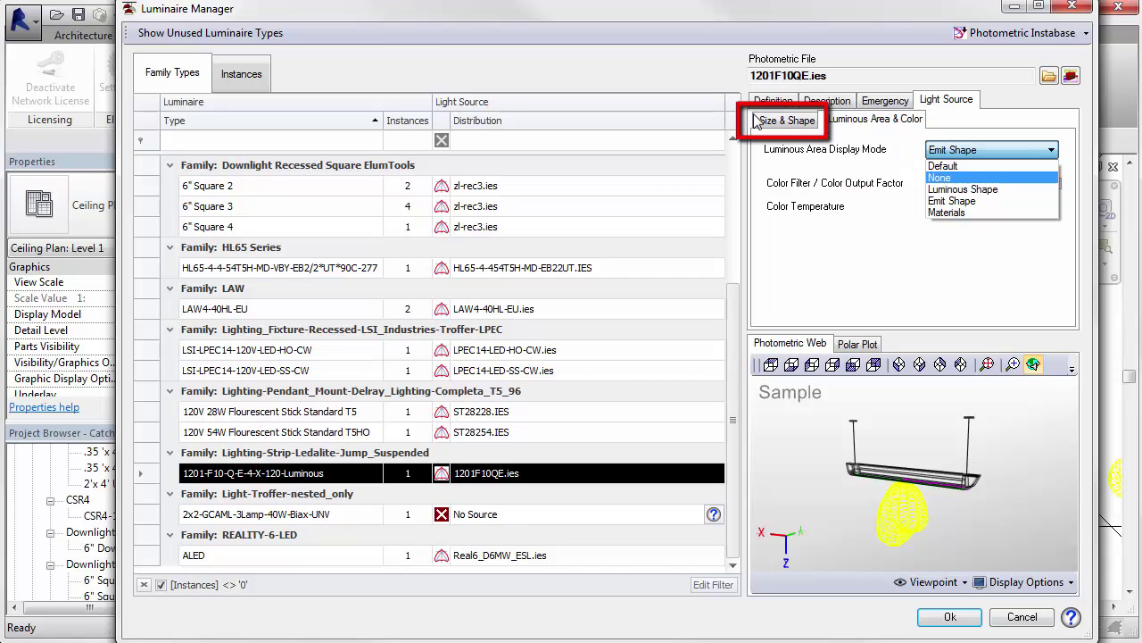
{"action": "left_click", "coordinate": [789, 119]}
{"action": "left_click", "coordinate": [789, 120]}
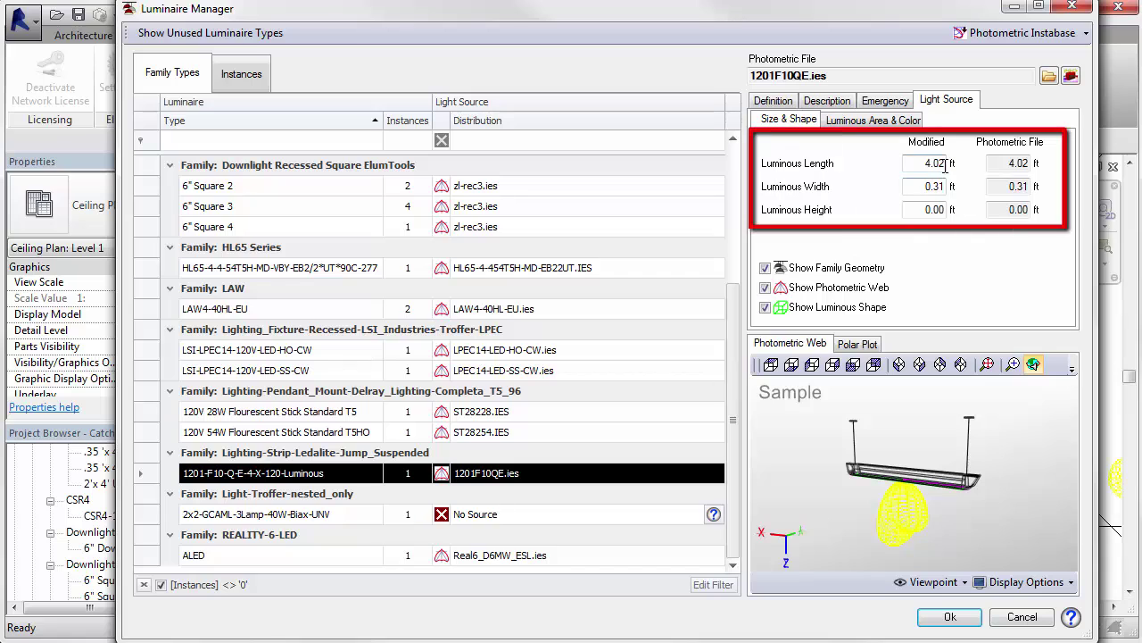
{"action": "left_click", "coordinate": [895, 123]}
{"action": "left_click", "coordinate": [1037, 153]}
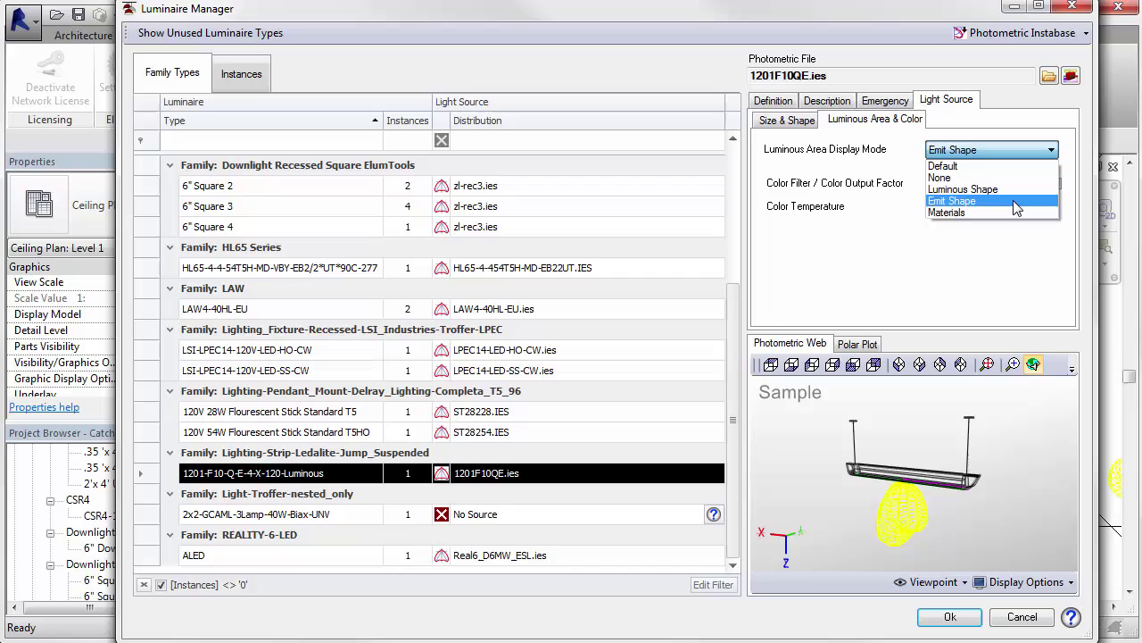
{"action": "left_click", "coordinate": [1017, 207]}
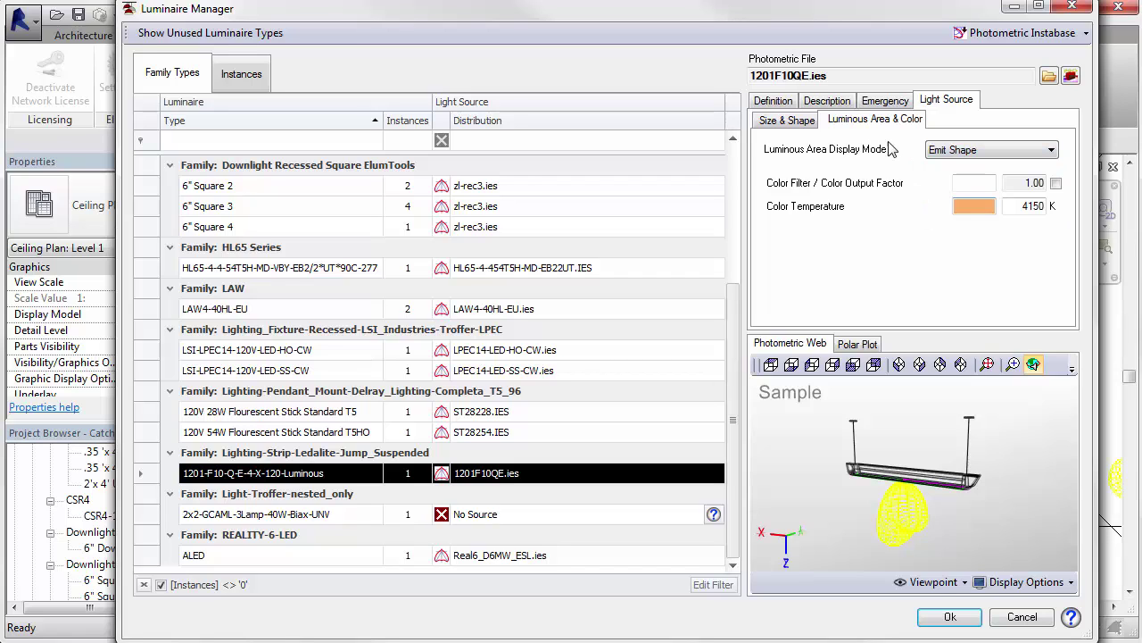
{"action": "left_click", "coordinate": [879, 103]}
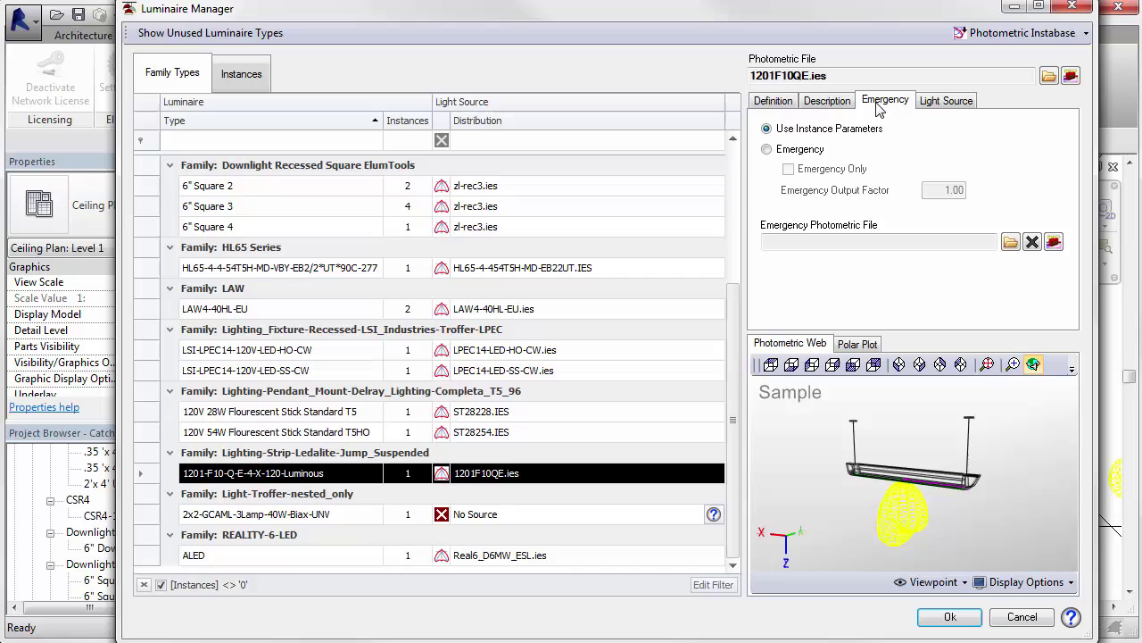
Step: Show the strip type's definition: 2600 lamp lumens, 31 watts, proration and light loss factors 1.00
{"action": "left_click", "coordinate": [774, 103]}
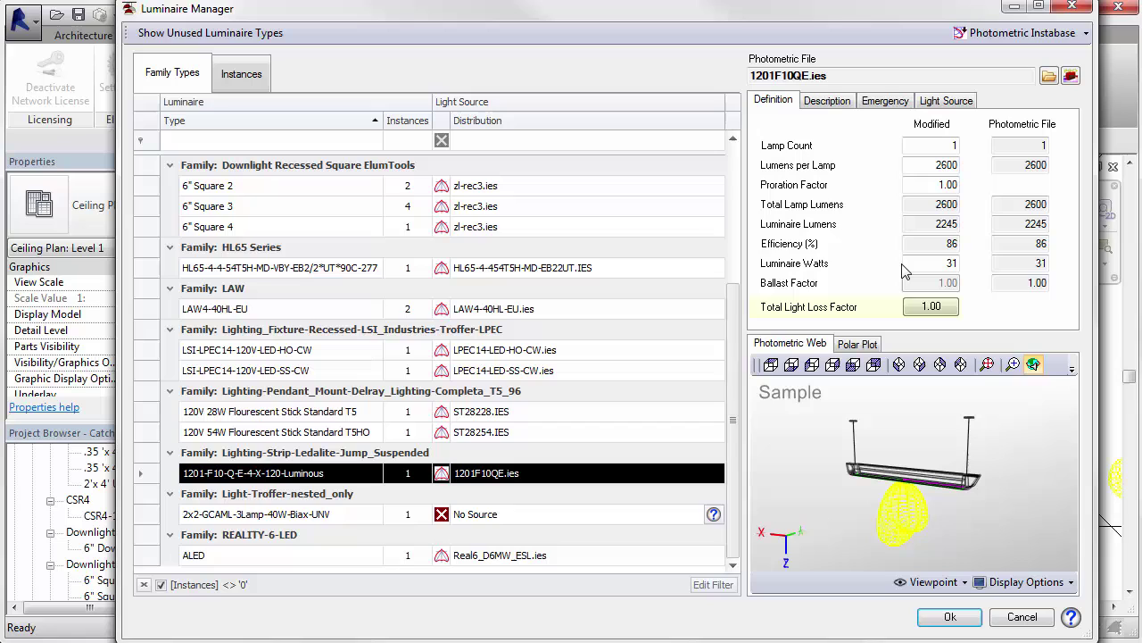
Step: Confirm the strip's advanced light loss factors stay 1.00, then select the 2x2-GCAML-3Lamp-40W-Biax-UNV troffer
{"action": "left_click", "coordinate": [934, 307]}
{"action": "left_click", "coordinate": [749, 174]}
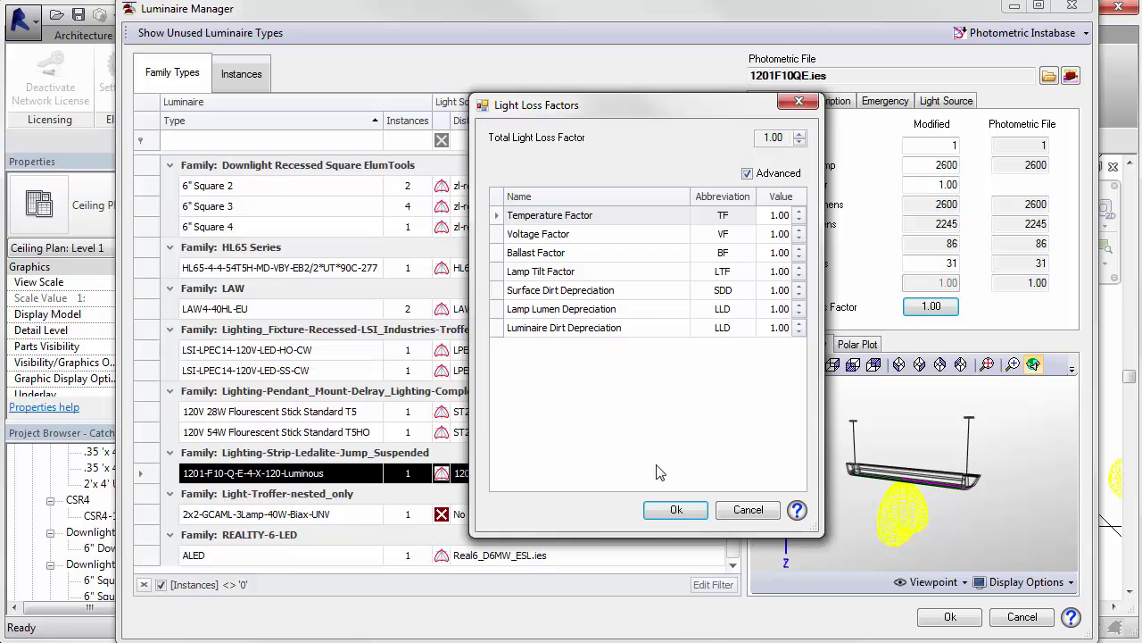
{"action": "left_click", "coordinate": [679, 510]}
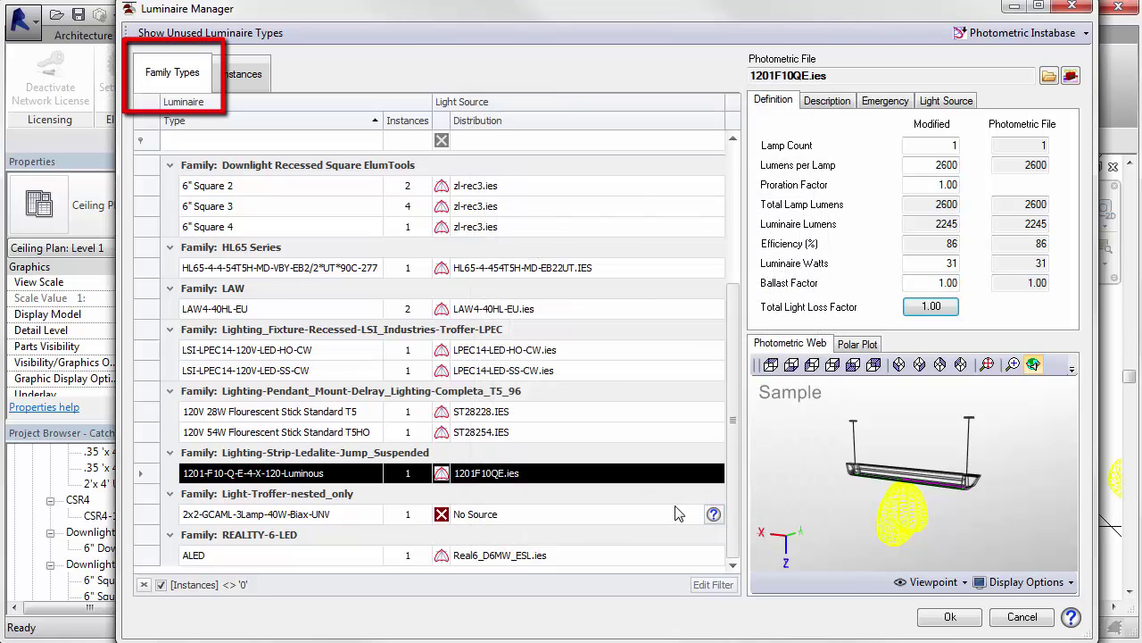
{"action": "left_click", "coordinate": [525, 524]}
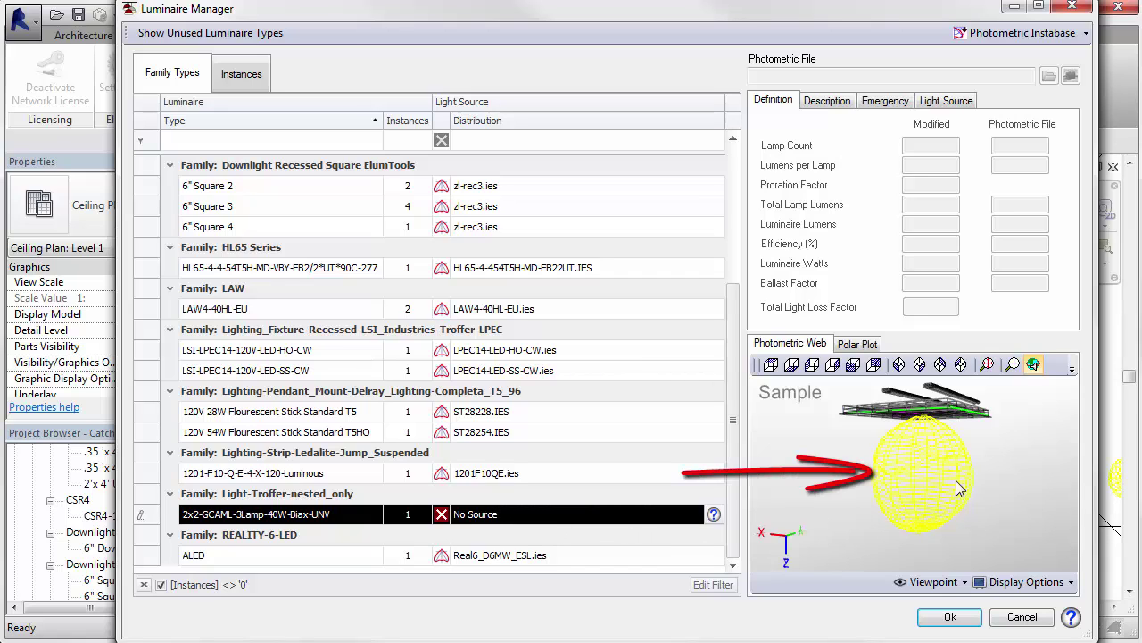
Step: List luminaires by instance and select the nested troffer's 2GCAML-2U6T8S66I.ies instance
{"action": "left_click", "coordinate": [251, 77]}
{"action": "left_click", "coordinate": [361, 502]}
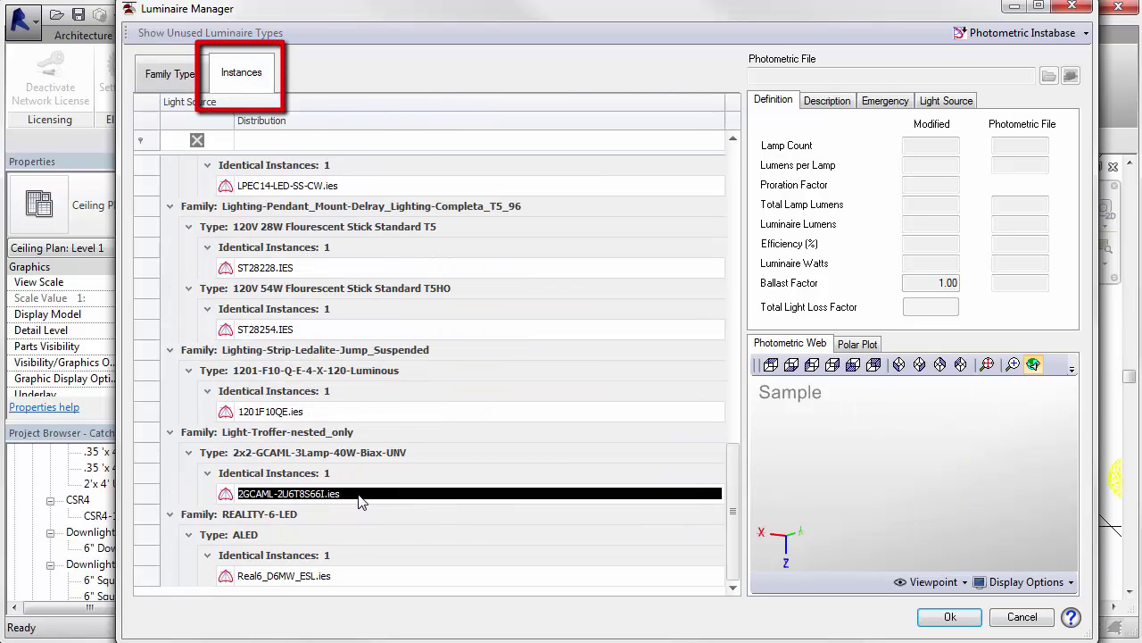